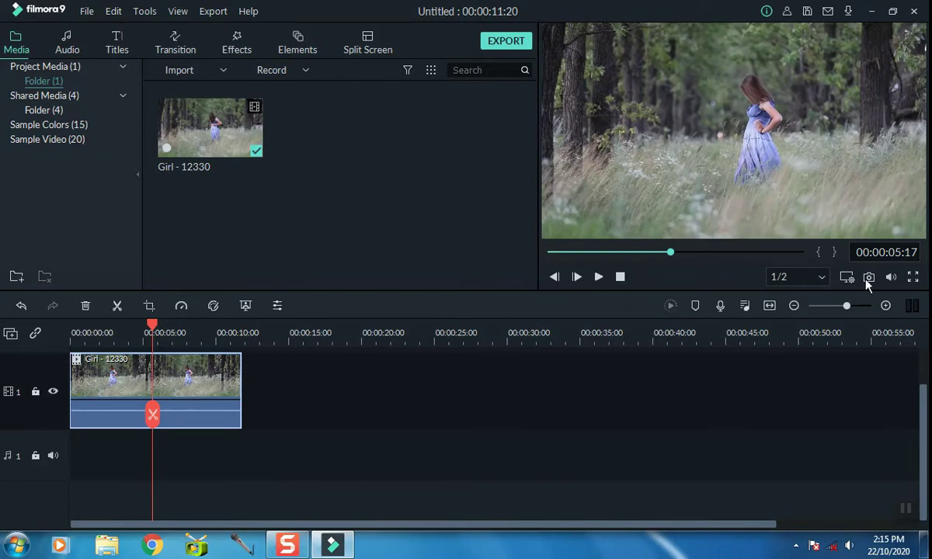
# Capture a snapshot of the Girl - 12330 frame at 00:00:08:18 and insert it into the timeline there
pyautogui.click(771, 305)
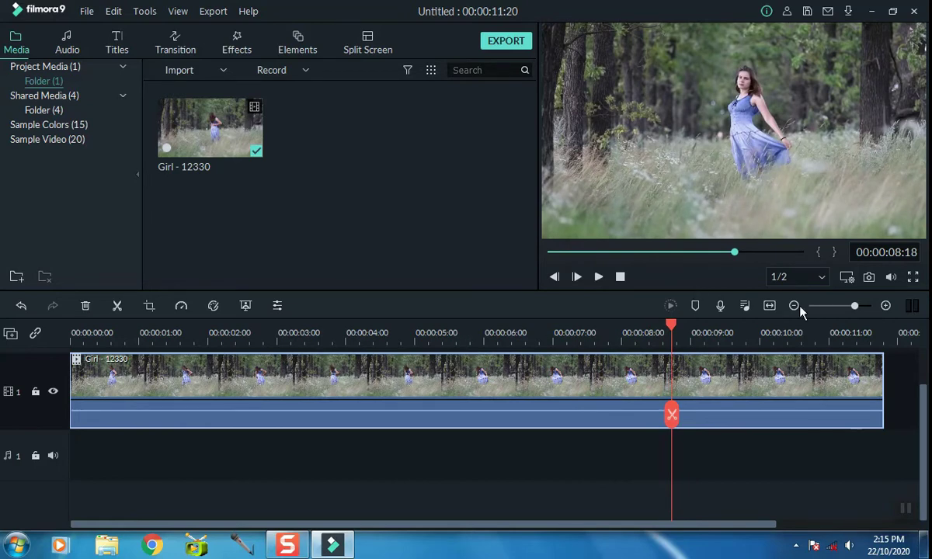
pyautogui.click(870, 278)
pyautogui.click(865, 278)
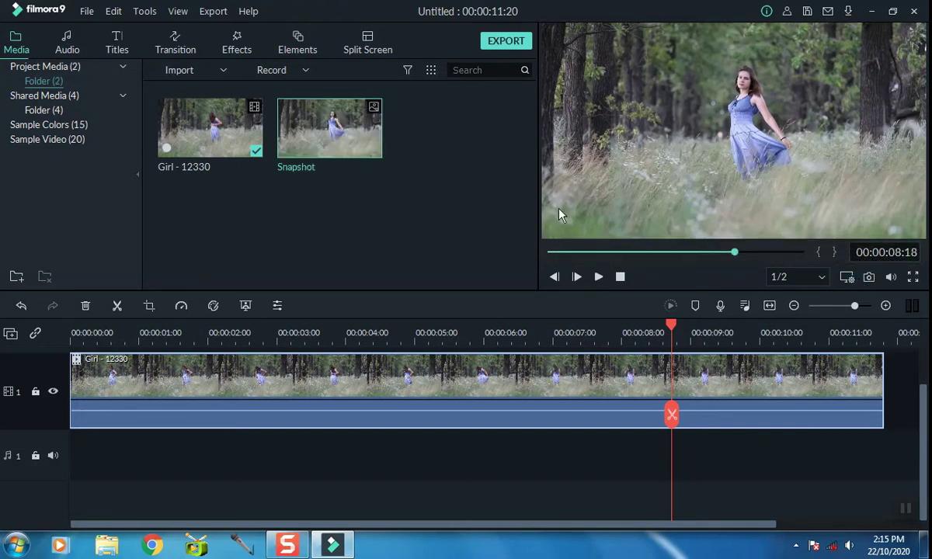
pyautogui.rightClick(336, 119)
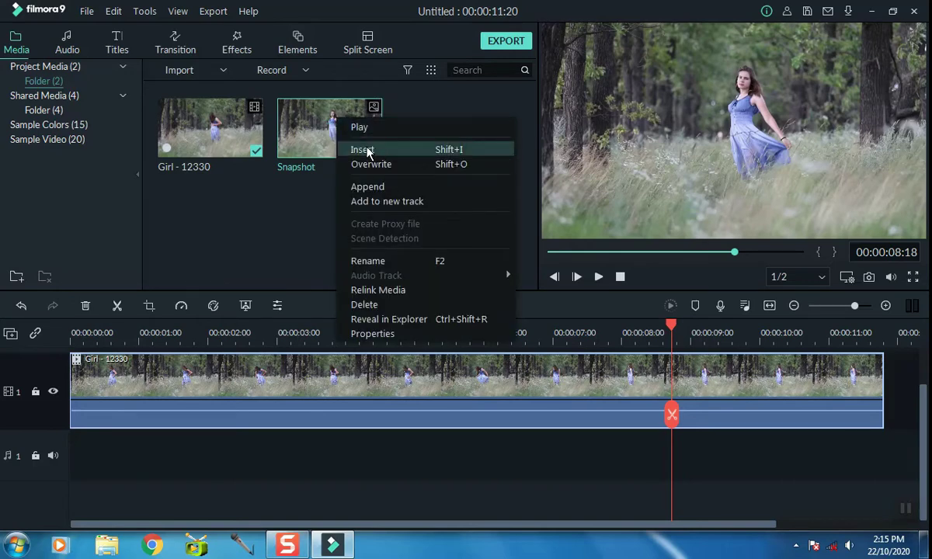
pyautogui.click(364, 150)
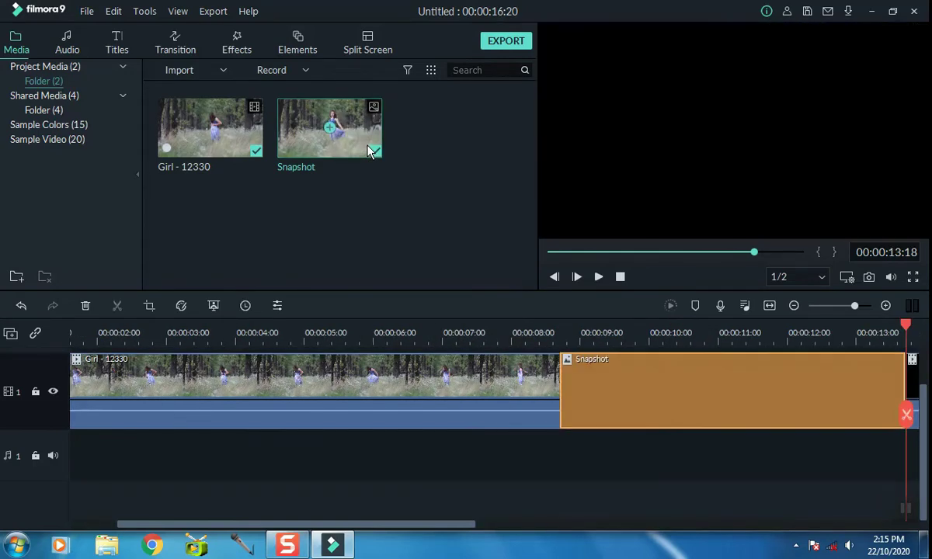
# Apply the default Pan & Zoom to the snapshot clip, from a 1228 x 691 start frame out to the full frame
pyautogui.click(769, 306)
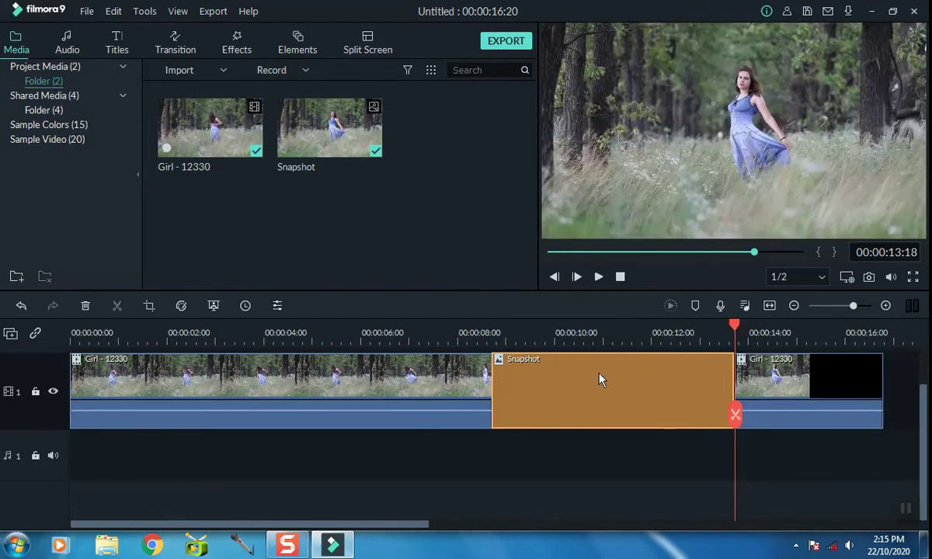
pyautogui.rightClick(564, 378)
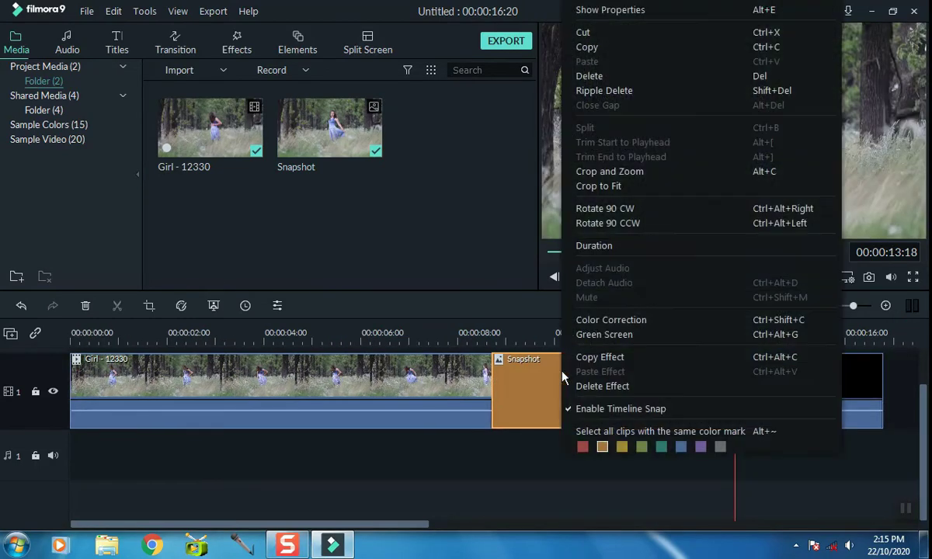
pyautogui.click(602, 171)
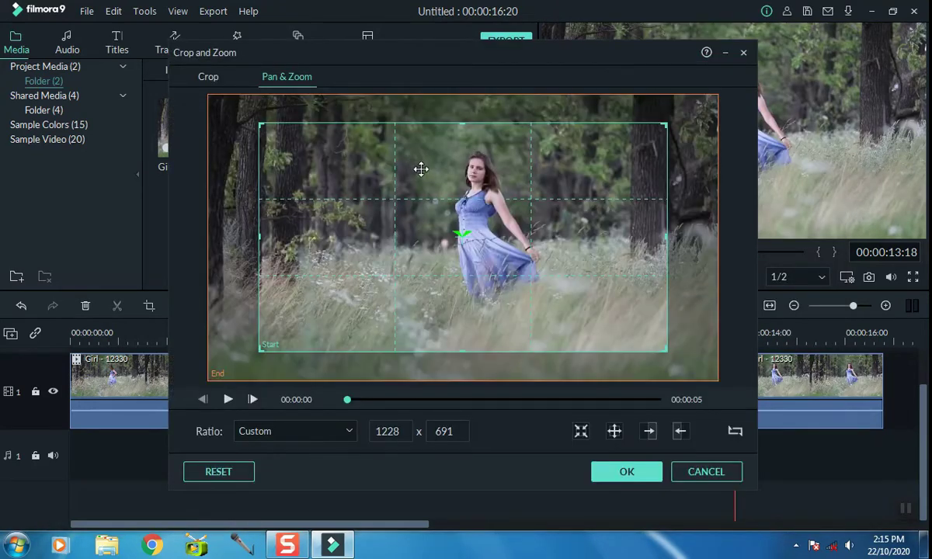
pyautogui.click(627, 474)
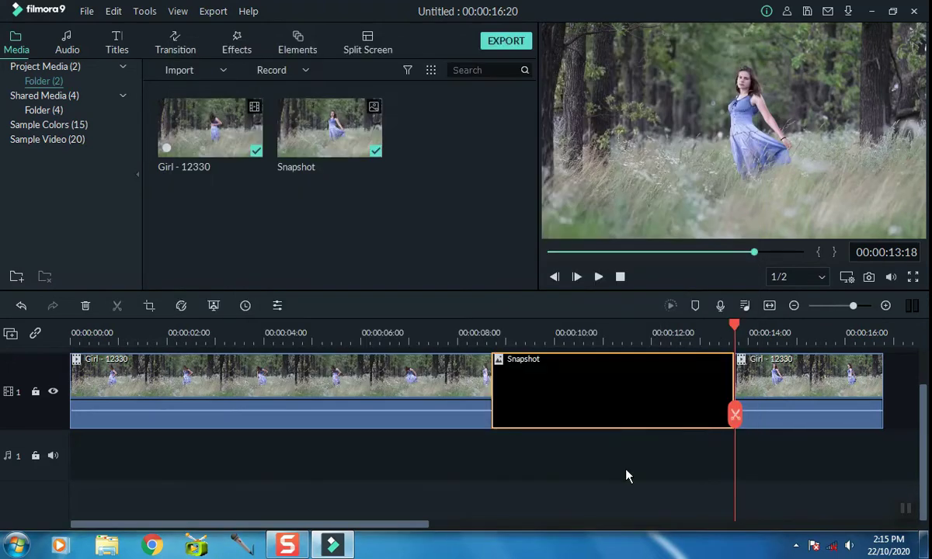
# Split the snapshot clip at 00:00:10:01 and move the playhead to 00:00:12:16
pyautogui.click(555, 334)
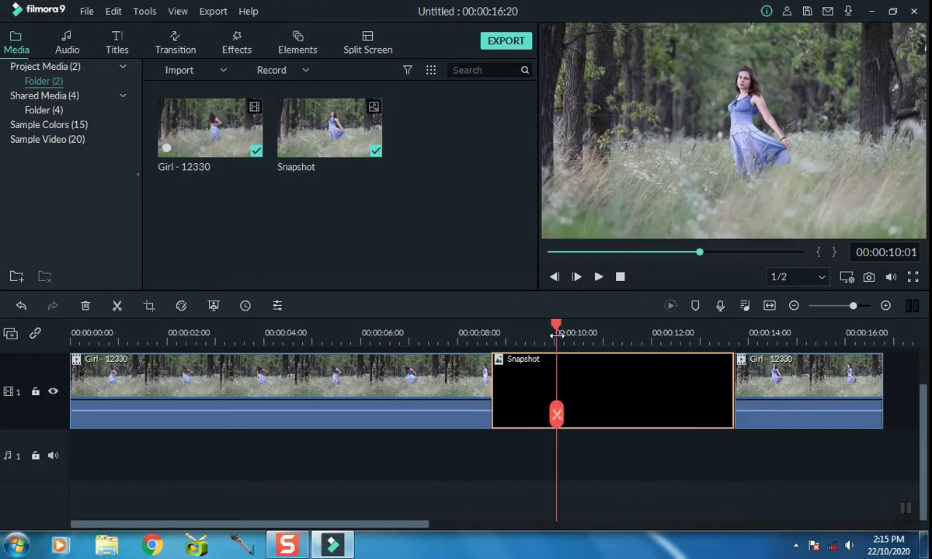
pyautogui.click(562, 413)
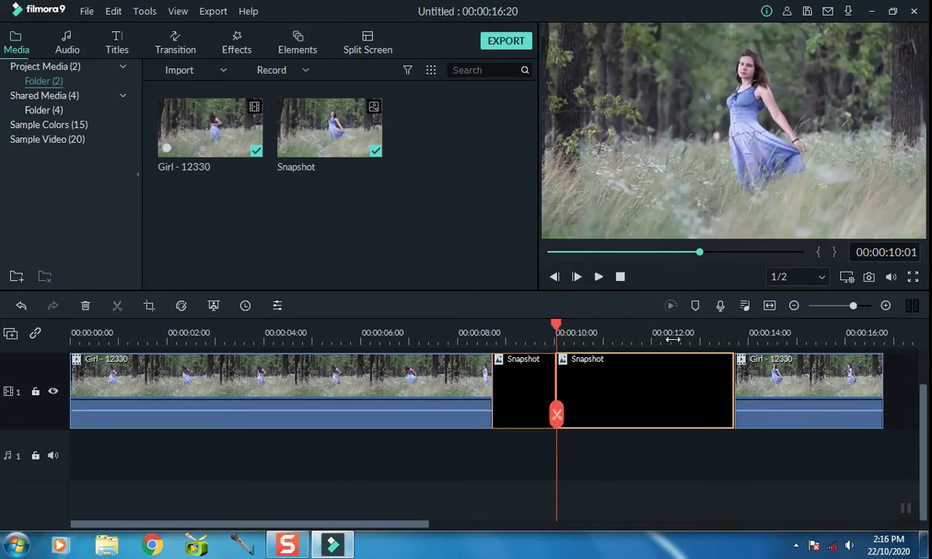
pyautogui.click(682, 334)
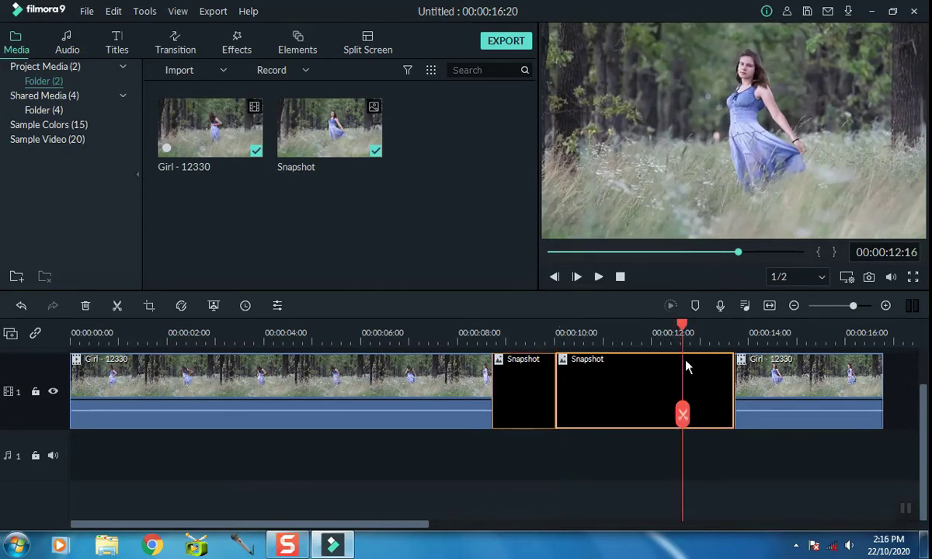
# Apply the default Pan & Zoom with the 1228 x 691 start frame to the first snapshot piece
pyautogui.click(541, 377)
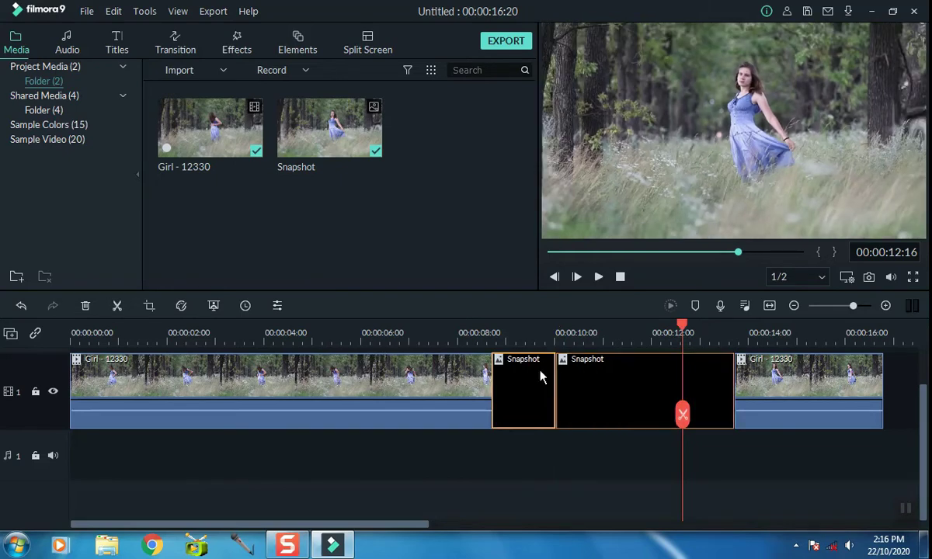
pyautogui.rightClick(534, 377)
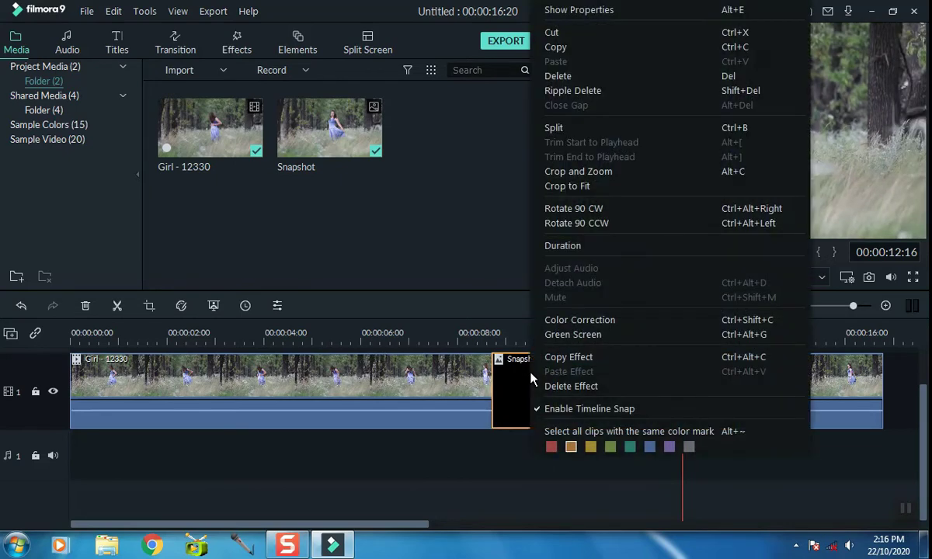
pyautogui.click(574, 177)
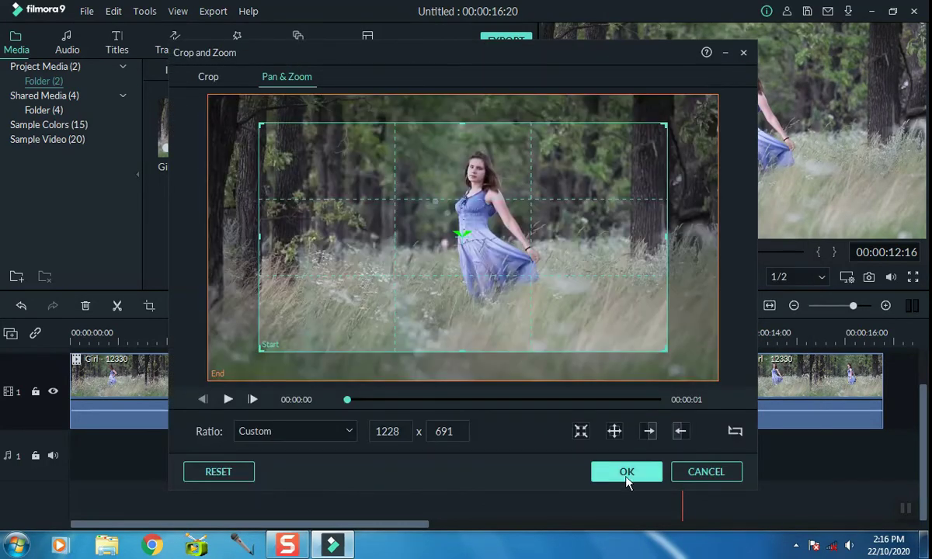
pyautogui.click(624, 472)
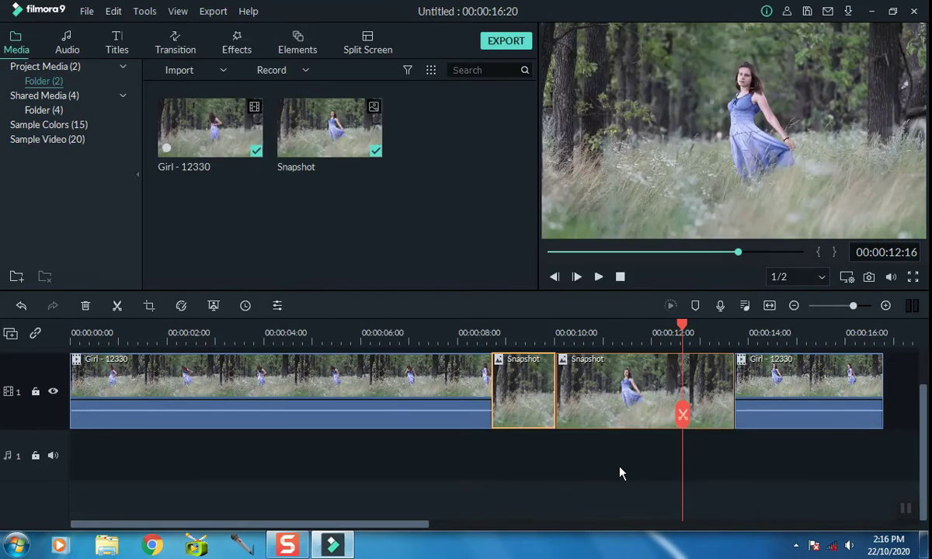
# Split the second snapshot piece at the playhead and apply Pan & Zoom with swapped start and end frames to the last piece
pyautogui.click(713, 385)
pyautogui.hotkey('ctrl', 'b')
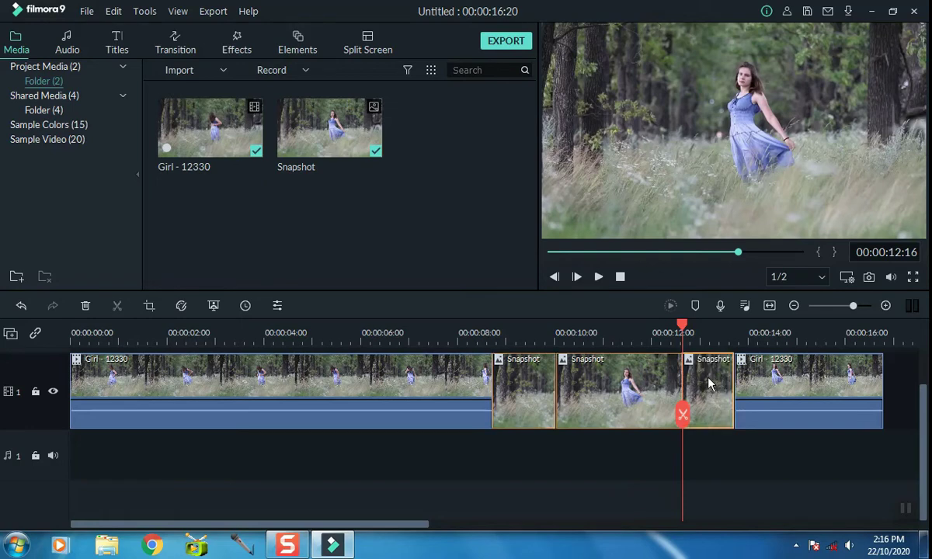
pyautogui.rightClick(705, 384)
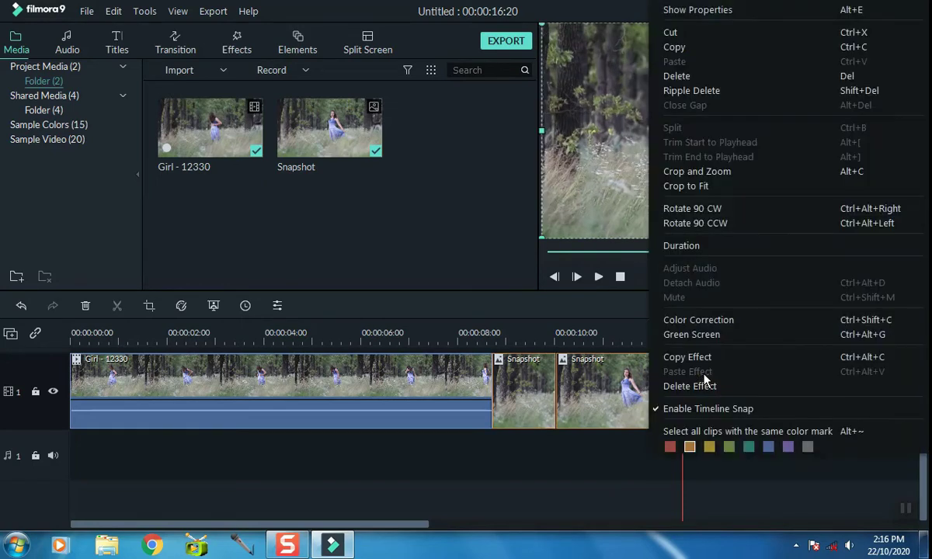
pyautogui.click(705, 174)
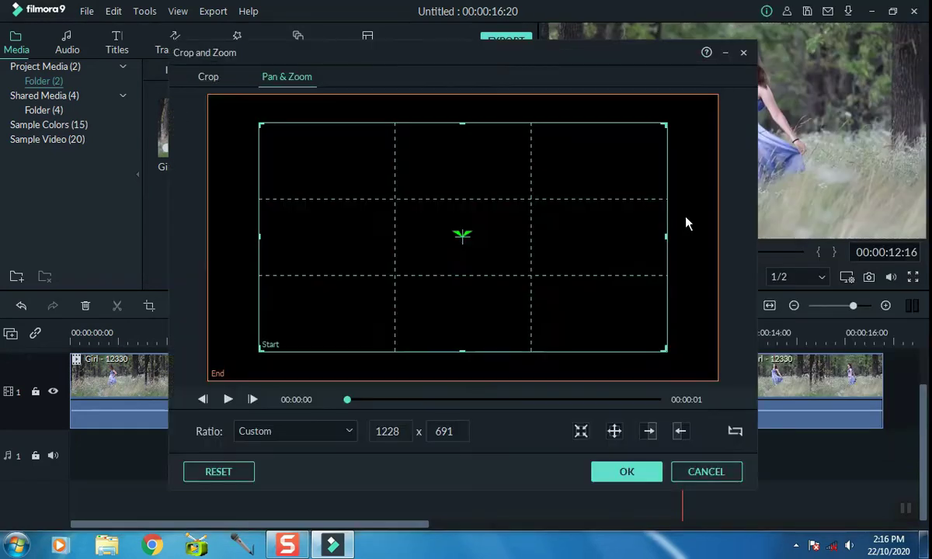
pyautogui.click(735, 433)
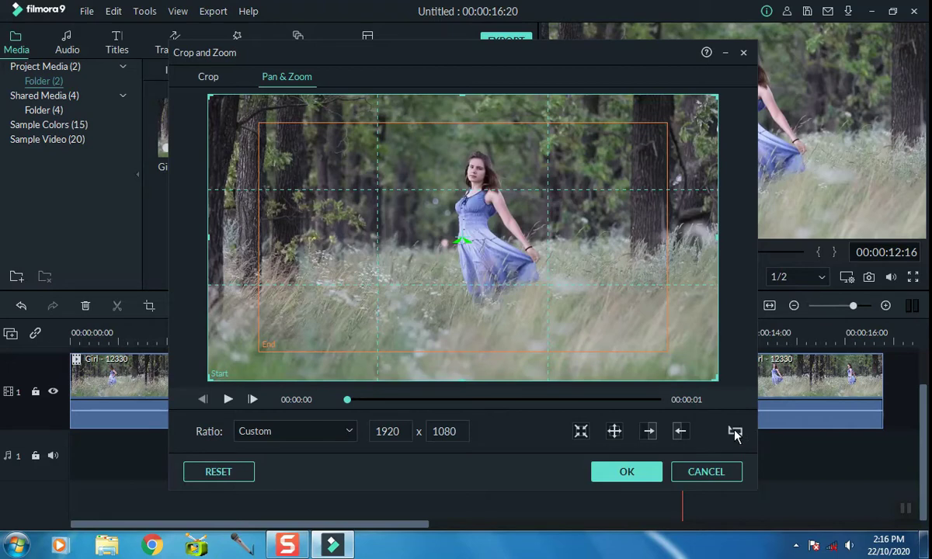
pyautogui.click(735, 432)
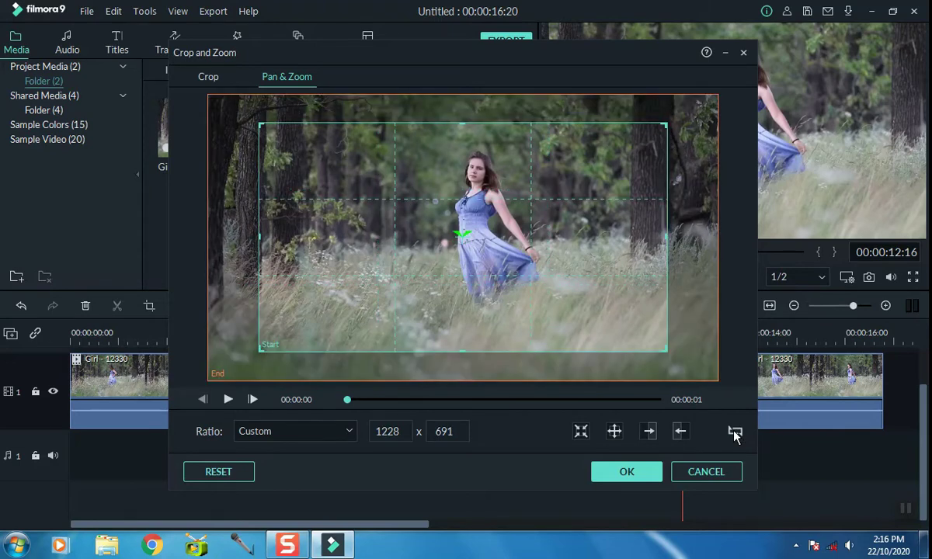
pyautogui.click(735, 432)
pyautogui.click(627, 472)
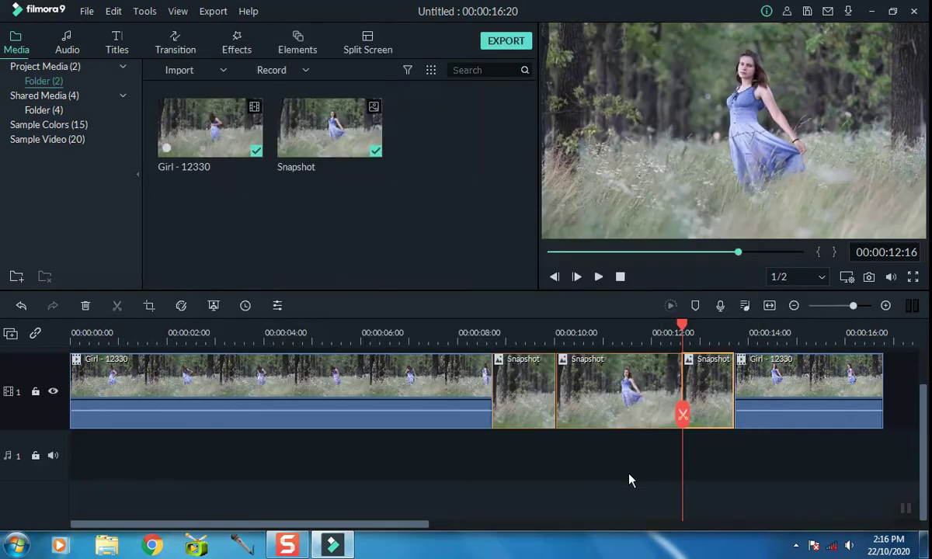
# Play the timeline from 00:00:08:10 to review the zoom effect on the snapshot pieces
pyautogui.click(478, 334)
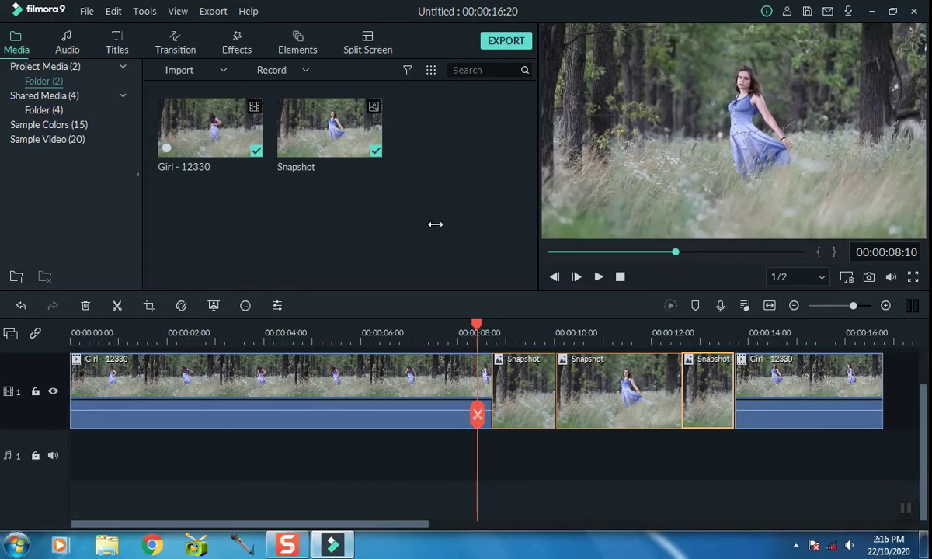
pyautogui.press('space')
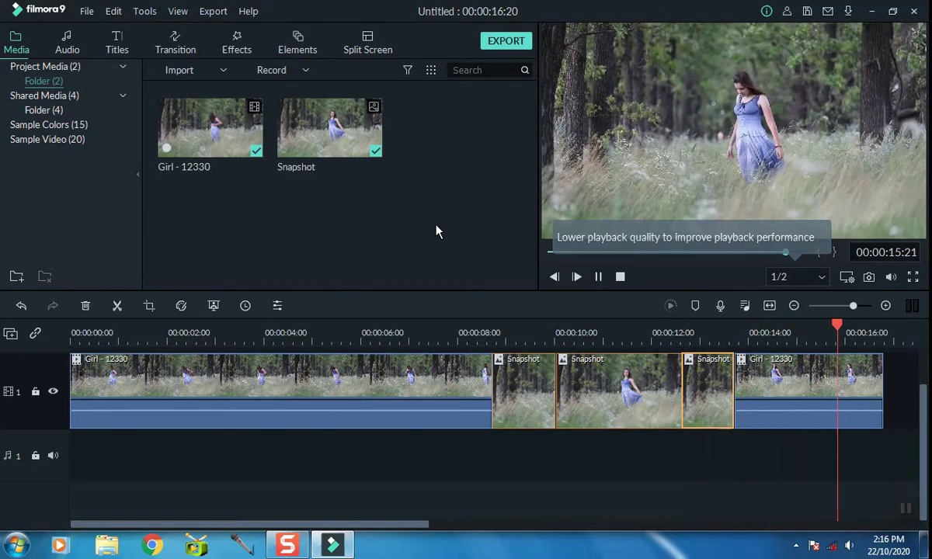
# Lock video track 1 and add the Title 1 preset at 00:00:08:19, where the first snapshot piece begins
pyautogui.click(35, 393)
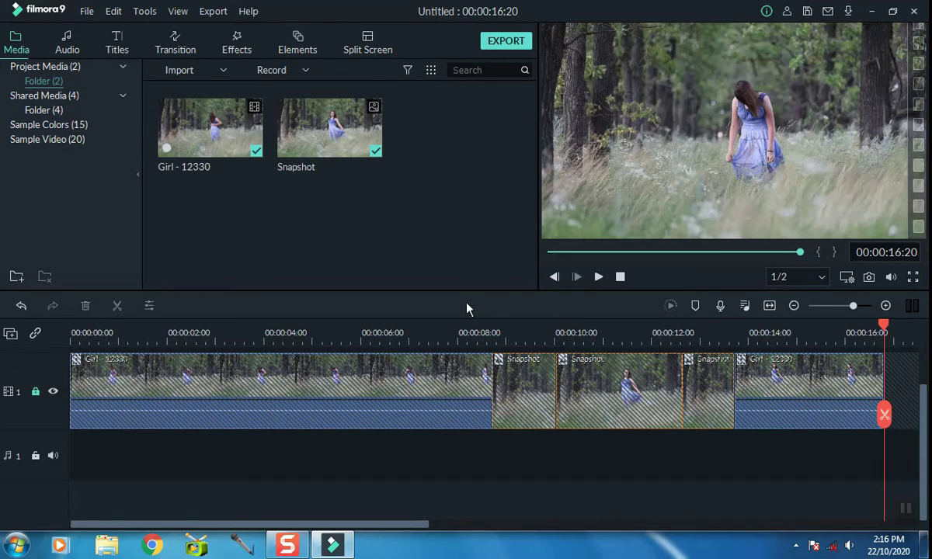
pyautogui.click(494, 333)
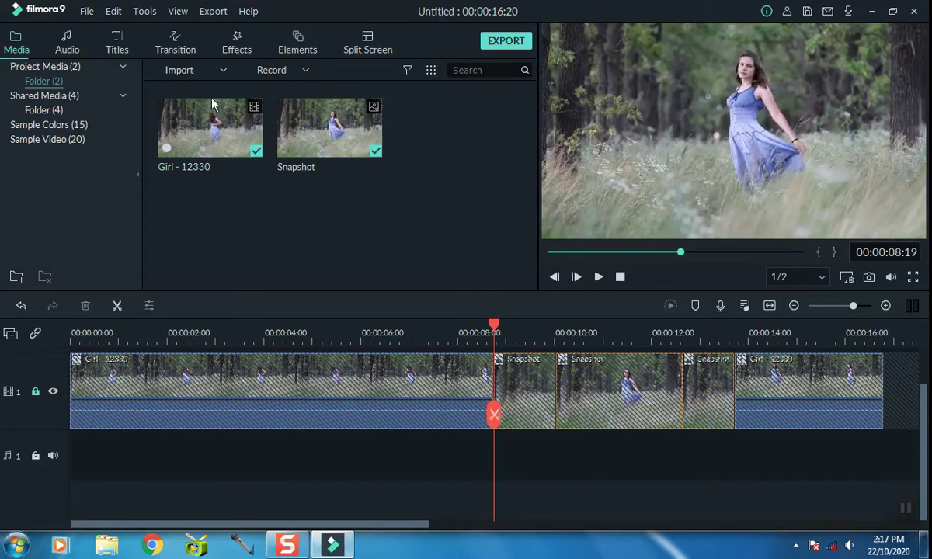
pyautogui.click(117, 48)
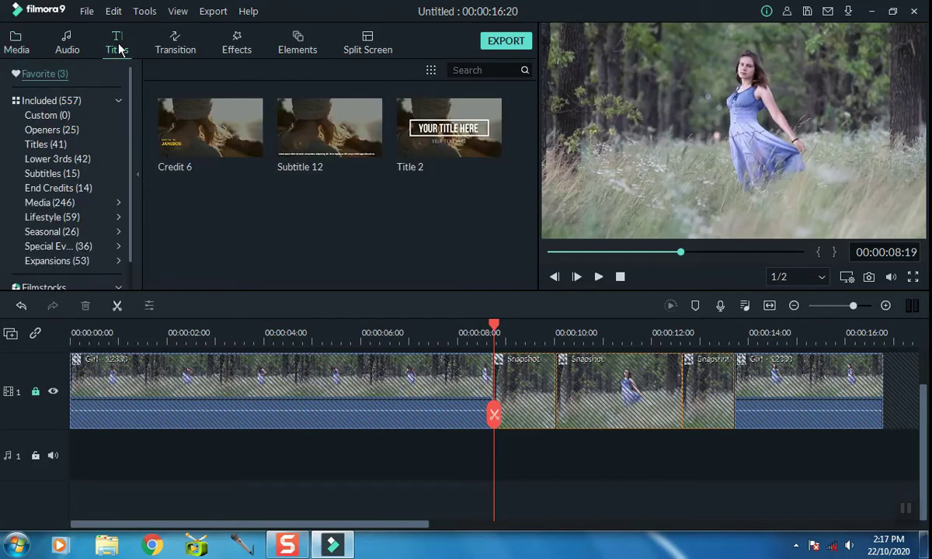
pyautogui.click(48, 144)
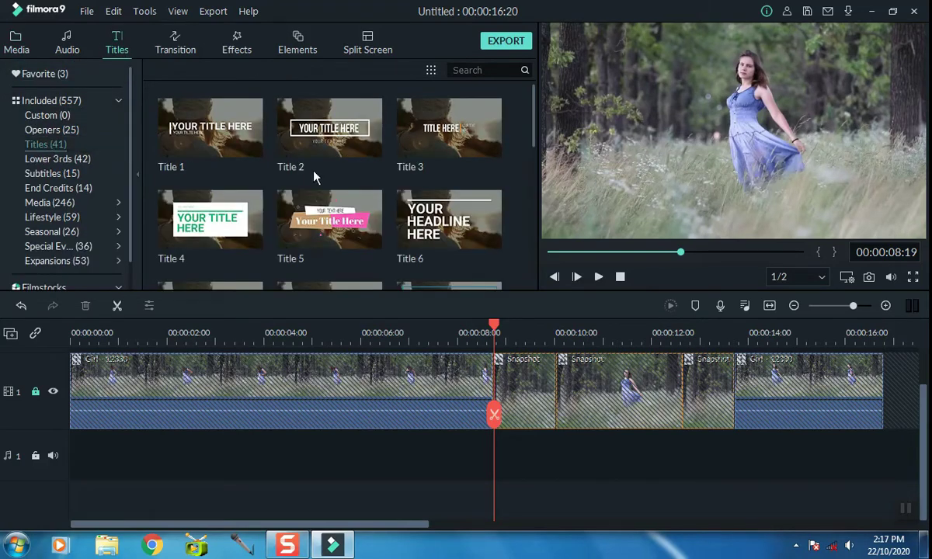
pyautogui.rightClick(225, 146)
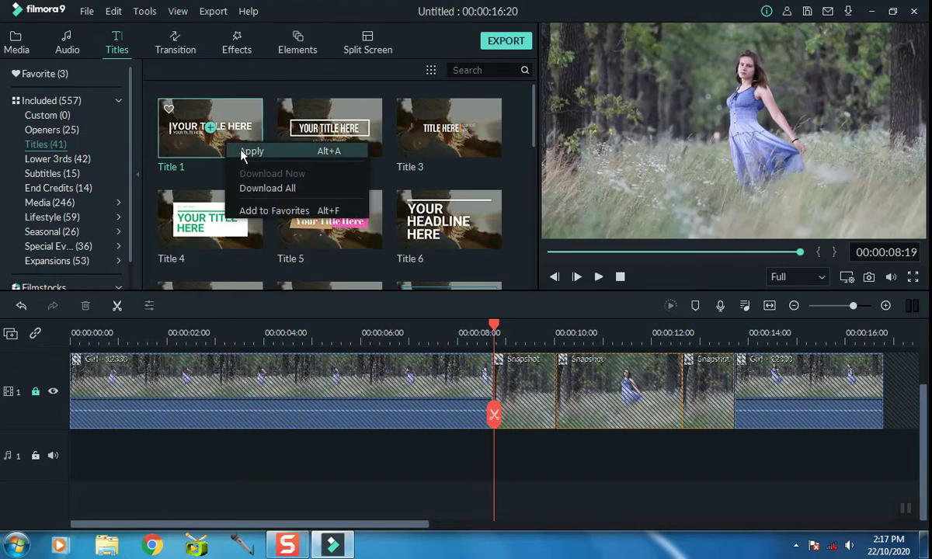
pyautogui.click(250, 152)
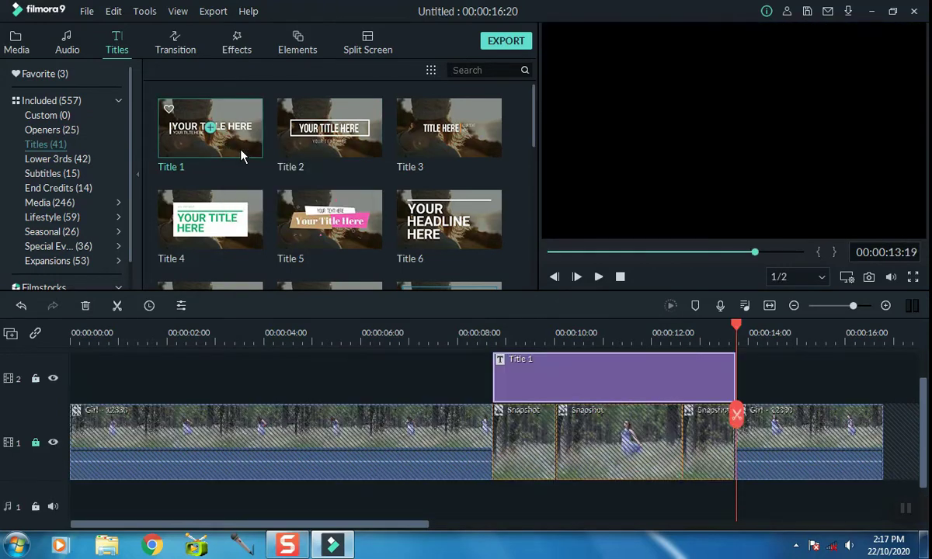
# Delete the small text line and the vertical bar from Title 1 in the advanced text editor, leaving the main title selected
pyautogui.doubleClick(533, 375)
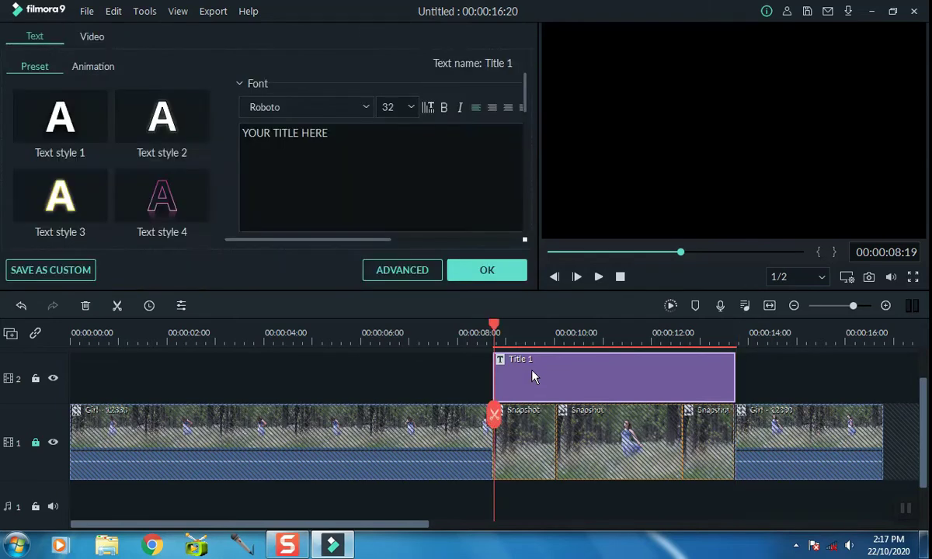
pyautogui.click(396, 271)
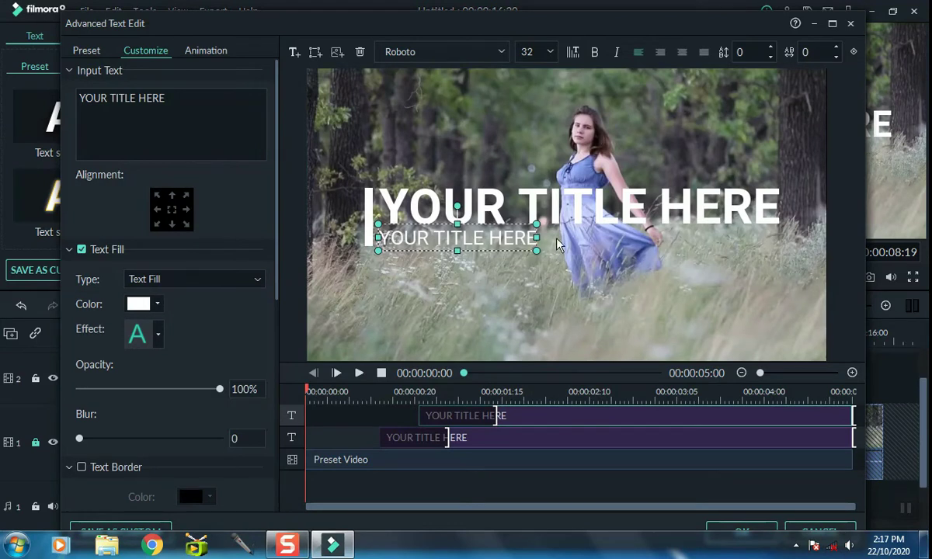
pyautogui.press('Delete')
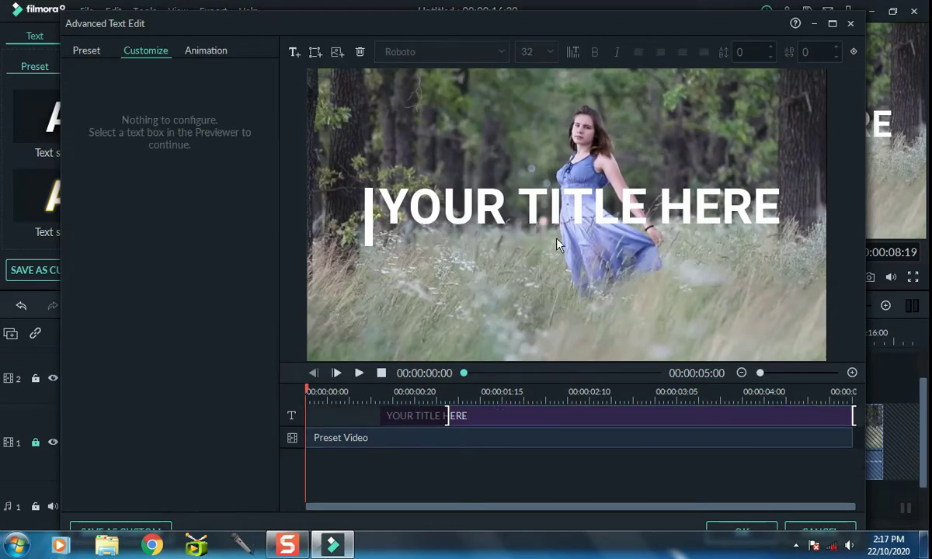
pyautogui.click(368, 240)
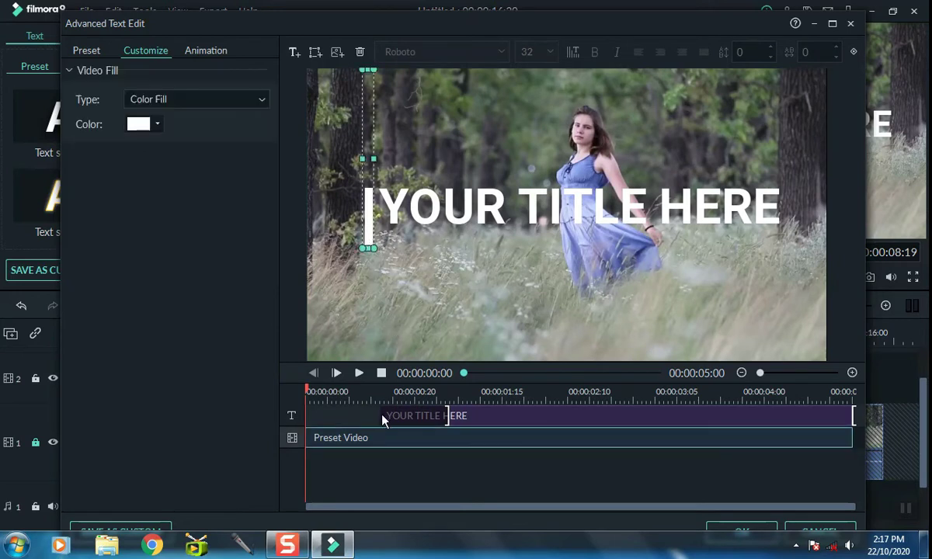
pyautogui.press('Delete')
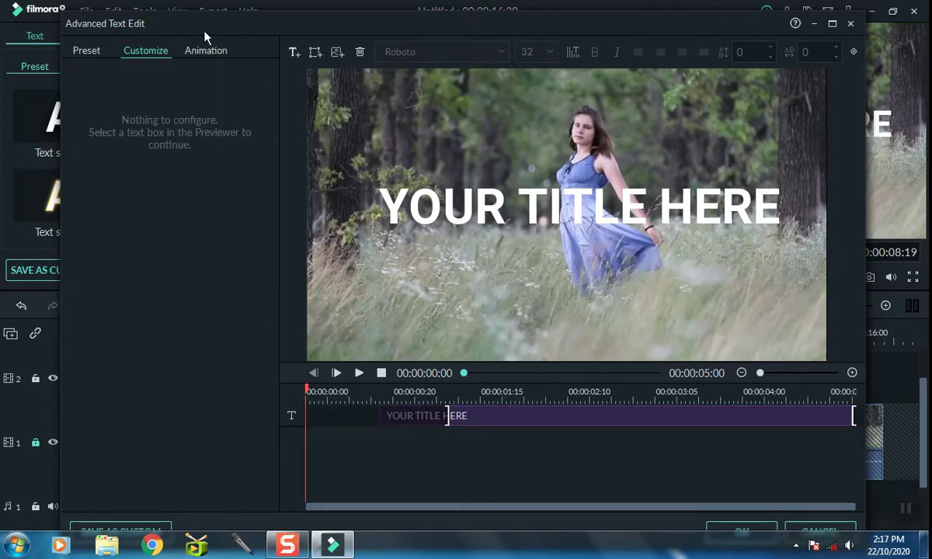
pyautogui.click(430, 186)
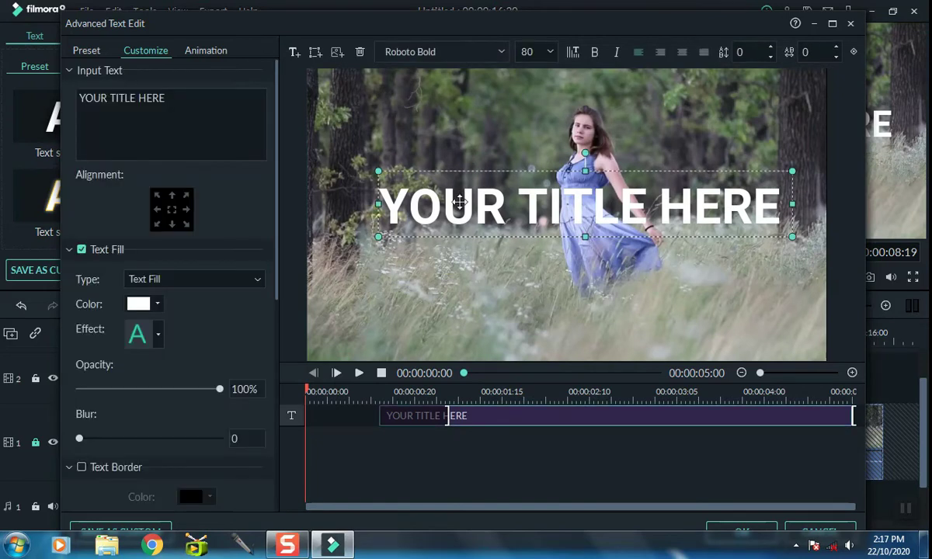
# Replace the main title's placeholder text with "filmora"
pyautogui.click(187, 99)
pyautogui.press('BackSpace')
pyautogui.press('BackSpace')
pyautogui.press('BackSpace')
pyautogui.press('BackSpace')
pyautogui.press('BackSpace')
pyautogui.press('BackSpace')
pyautogui.press('BackSpace')
pyautogui.press('BackSpace')
pyautogui.press('BackSpace')
pyautogui.press('BackSpace')
pyautogui.press('BackSpace')
pyautogui.press('BackSpace')
pyautogui.press('BackSpace')
pyautogui.press('BackSpace')
pyautogui.press('BackSpace')
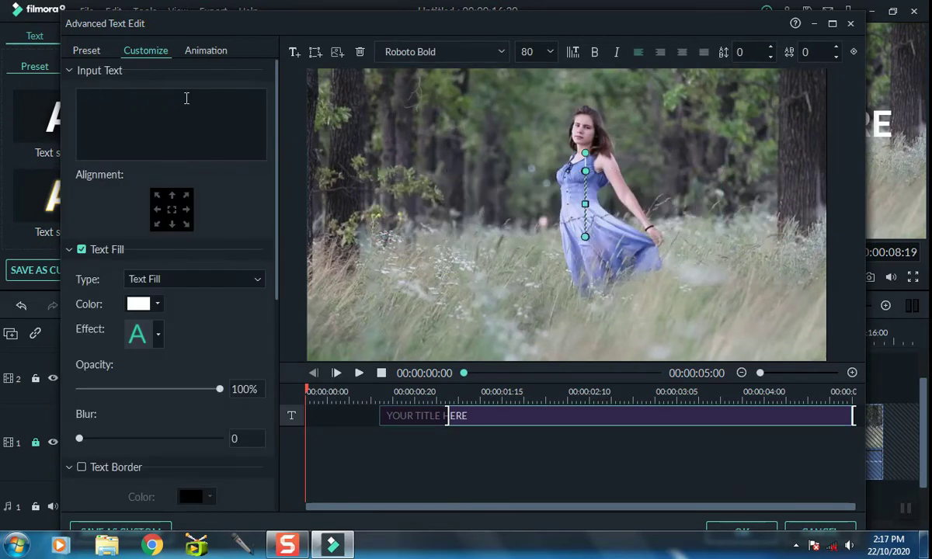
pyautogui.write('filmora')
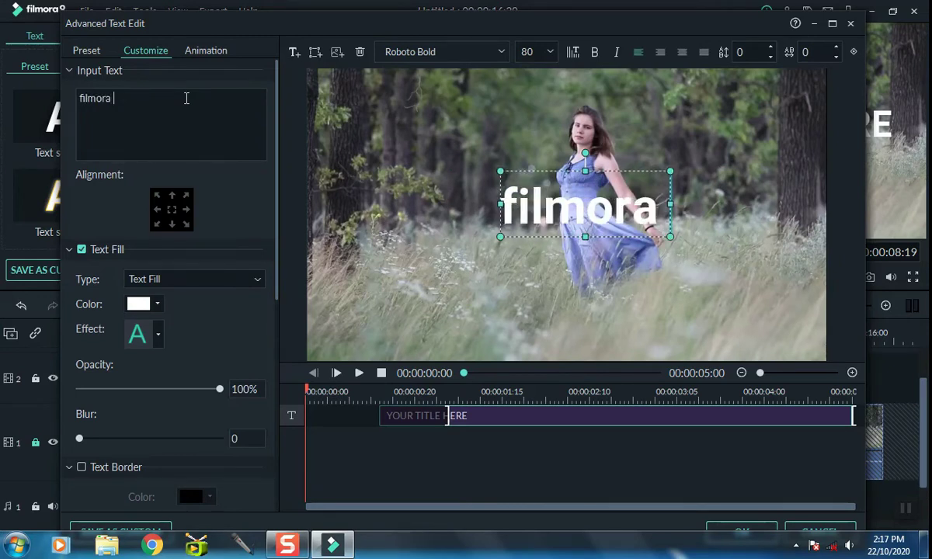
# Set the font size of the filmora title to 105, keeping the Roboto Bold font
pyautogui.click(458, 57)
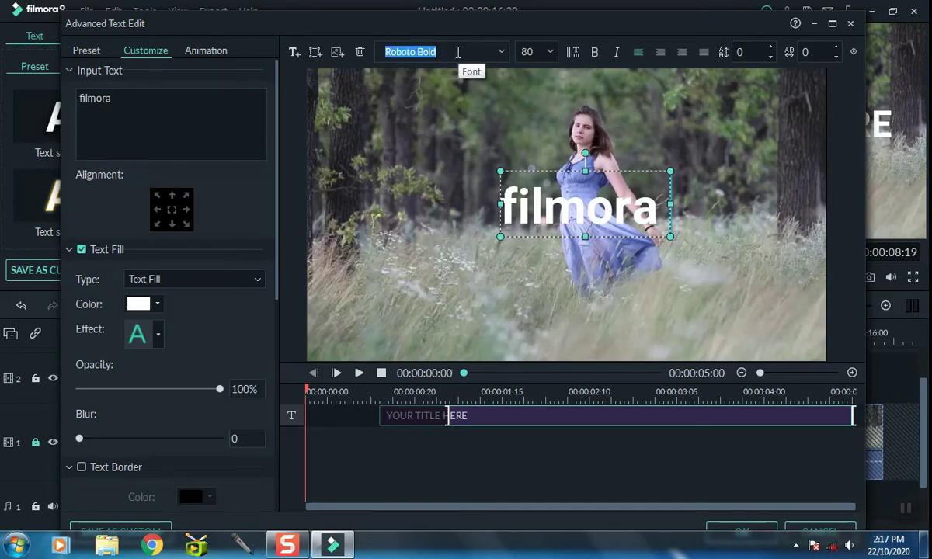
pyautogui.write('10')
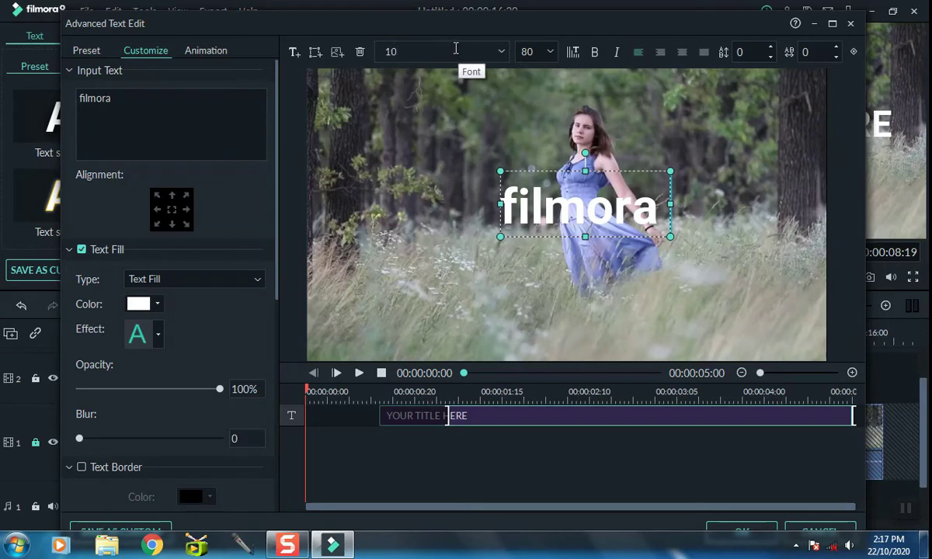
pyautogui.press('BackSpace')
pyautogui.press('BackSpace')
pyautogui.click(533, 51)
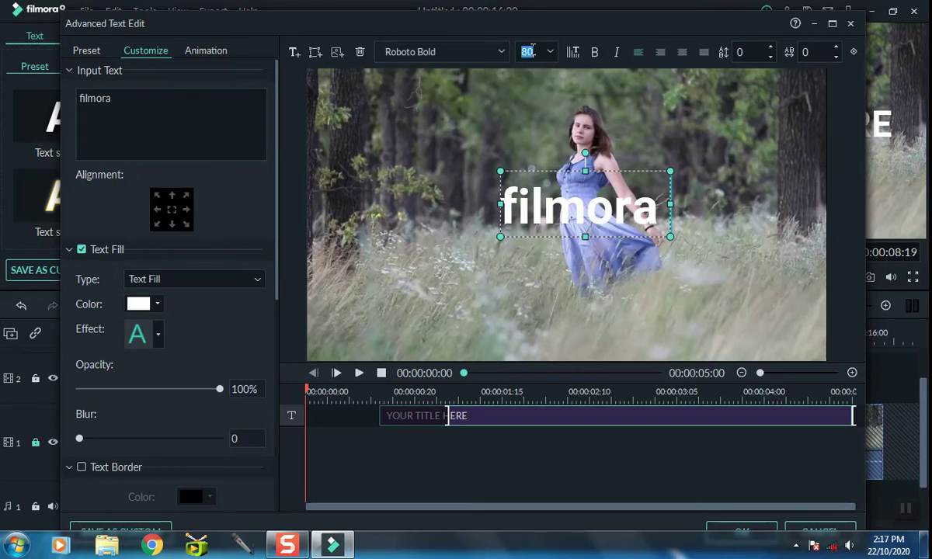
pyautogui.write('105')
pyautogui.press('Return')
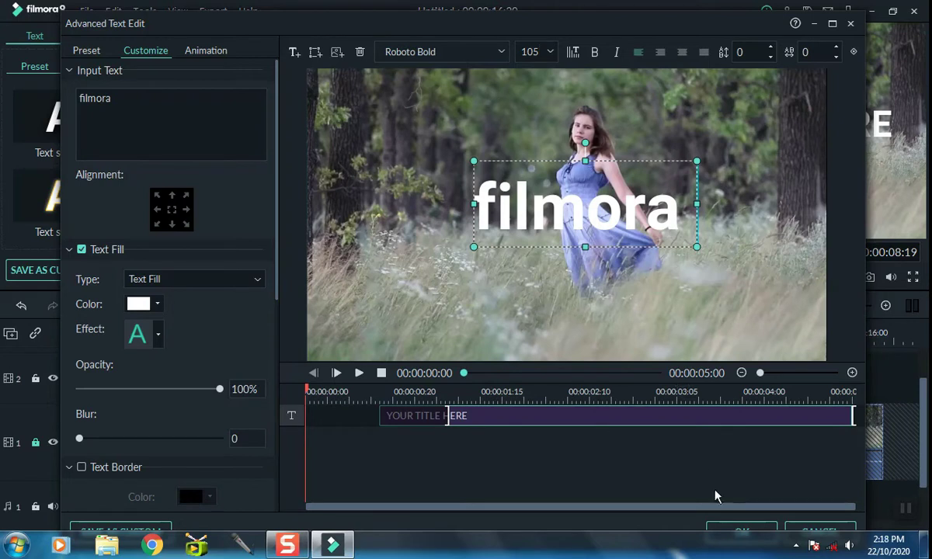
# Apply the Erase animation to the filmora title and confirm the title edits
pyautogui.click(201, 53)
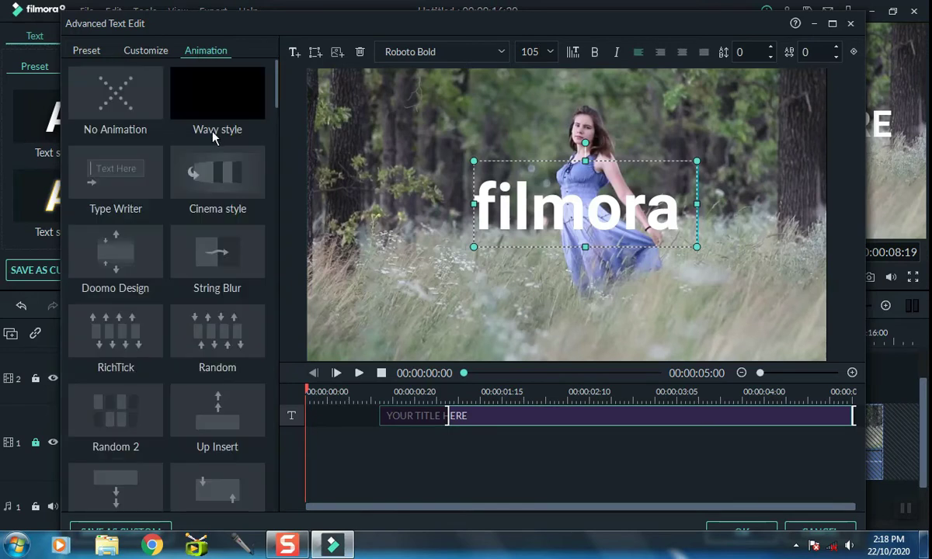
pyautogui.scroll(-5, 121, 427)
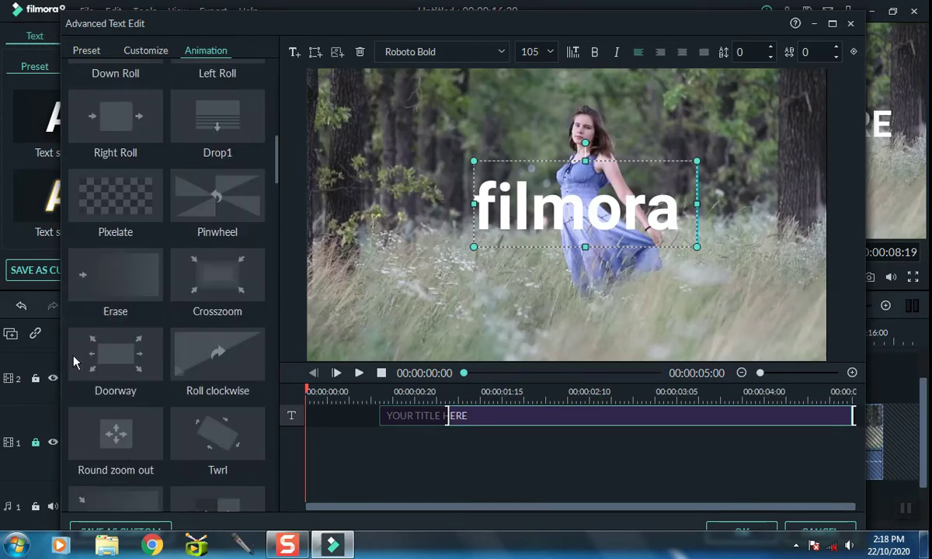
pyautogui.doubleClick(112, 281)
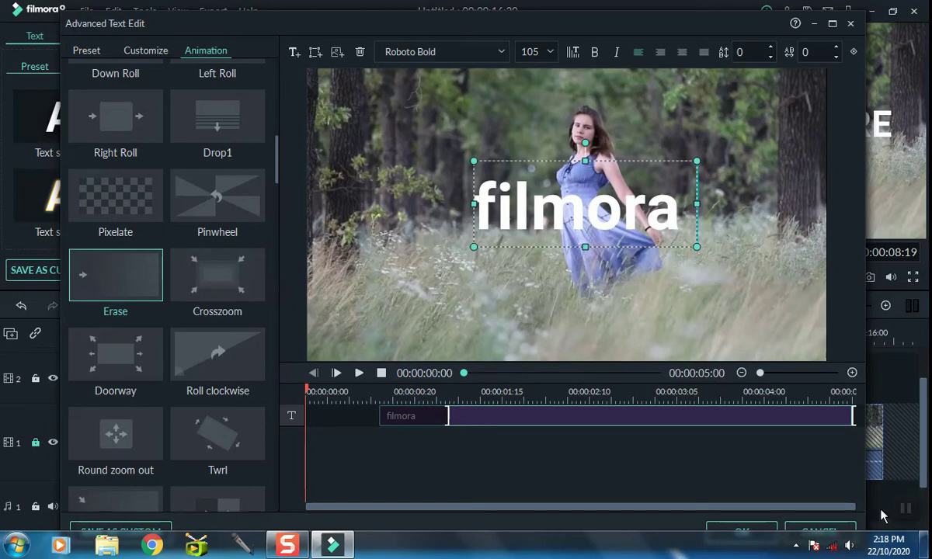
pyautogui.click(741, 532)
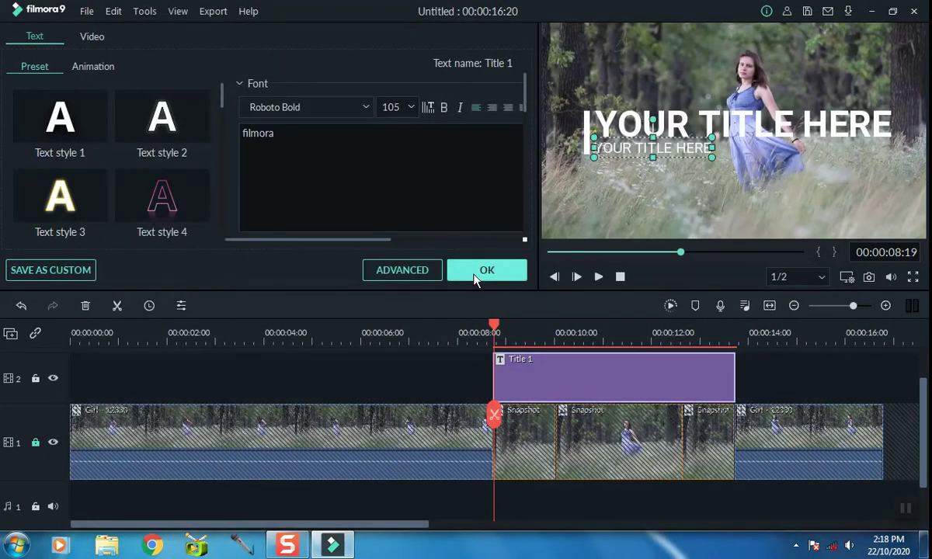
pyautogui.click(483, 270)
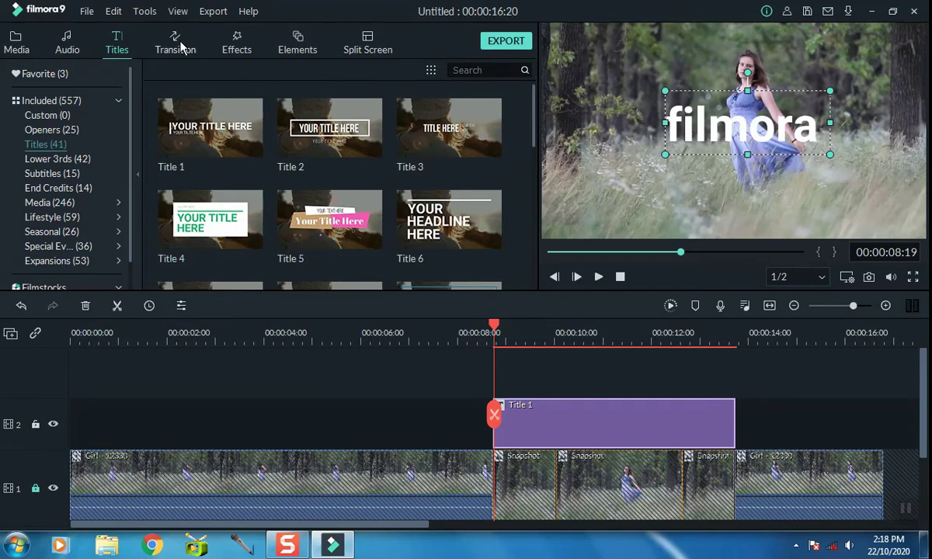
pyautogui.click(178, 44)
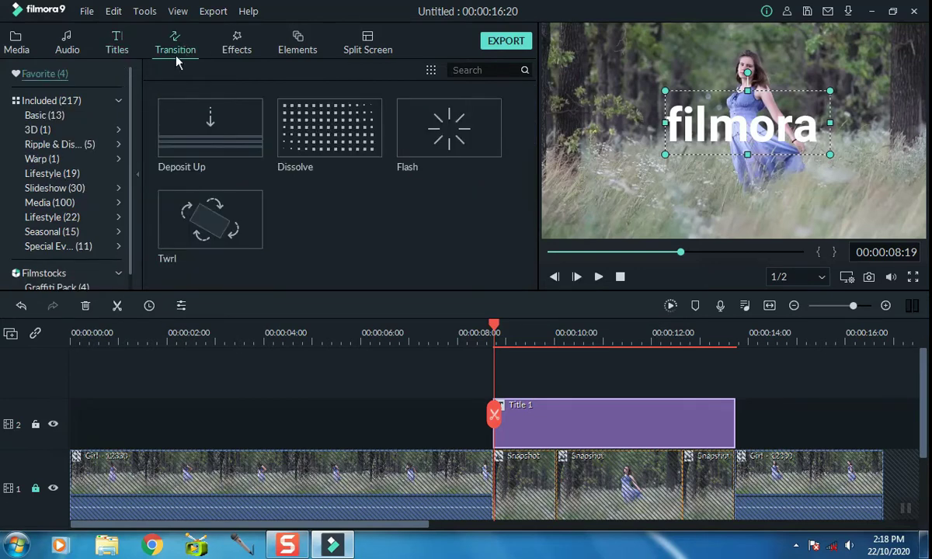
pyautogui.doubleClick(595, 422)
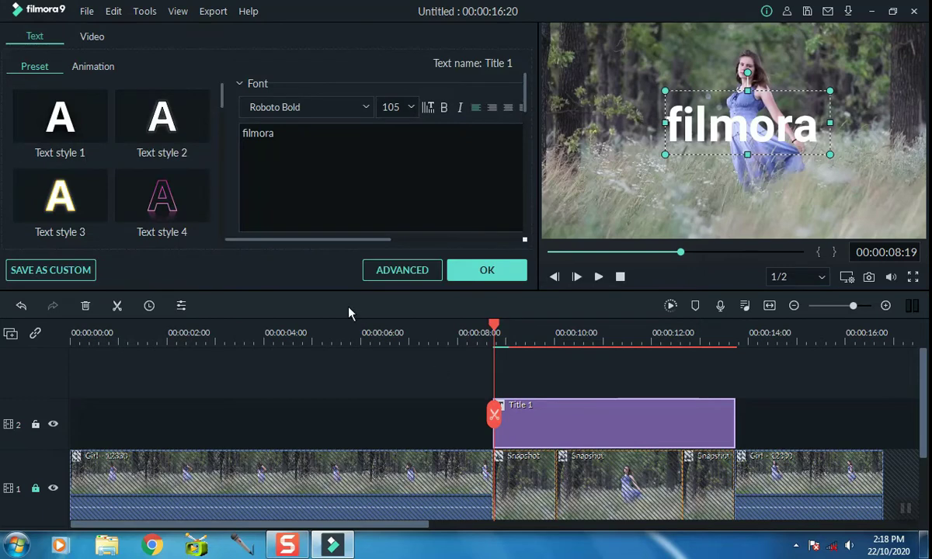
pyautogui.click(479, 271)
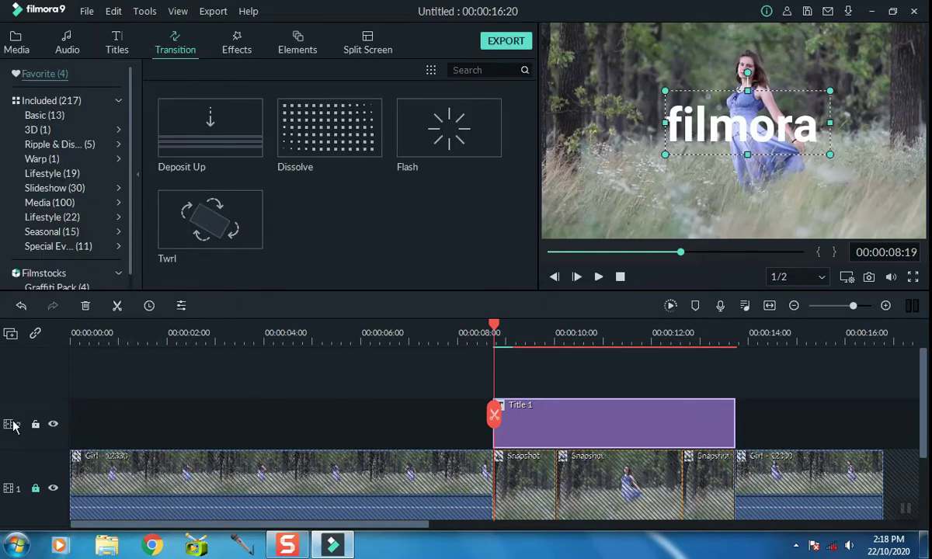
# Unlock video track 1
pyautogui.click(6, 466)
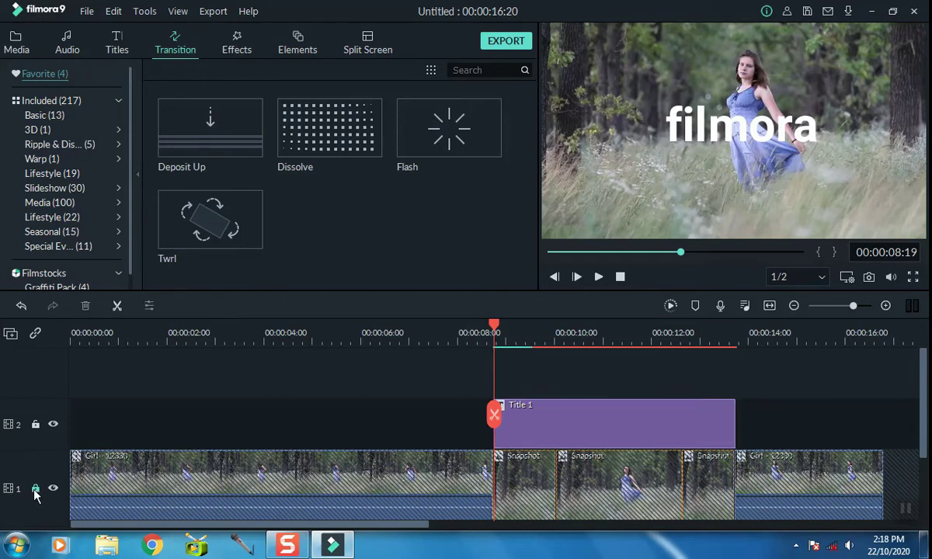
pyautogui.click(35, 488)
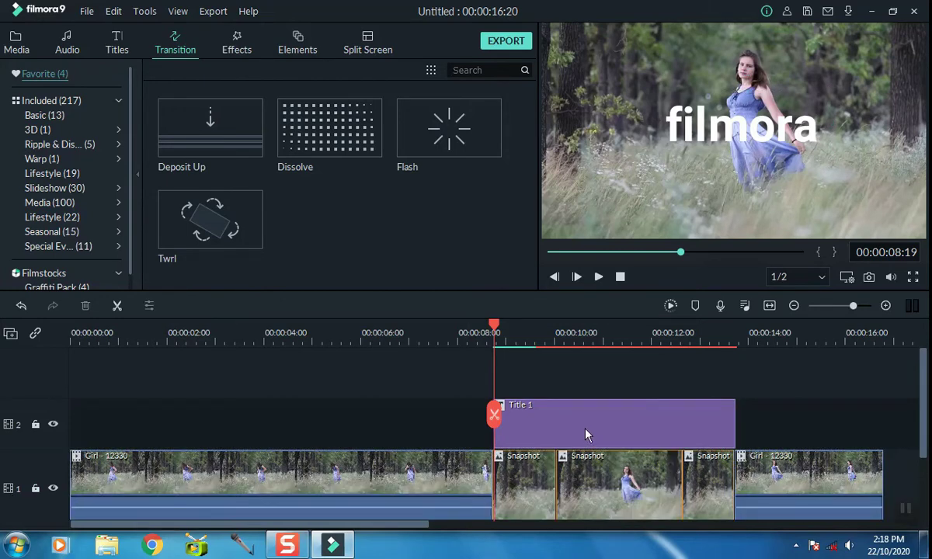
# Try the B&W Film 3D LUT on the first snapshot piece and undo it
pyautogui.click(531, 491)
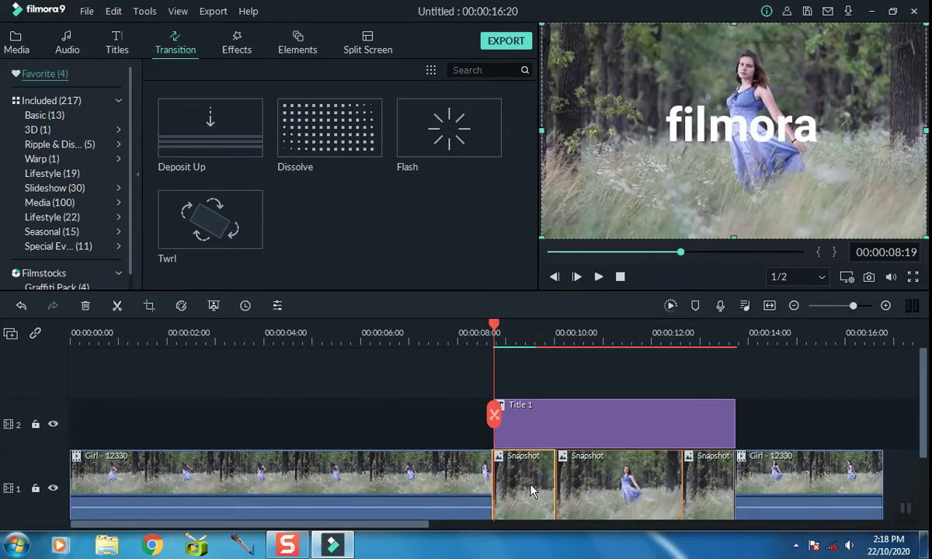
pyautogui.doubleClick(531, 491)
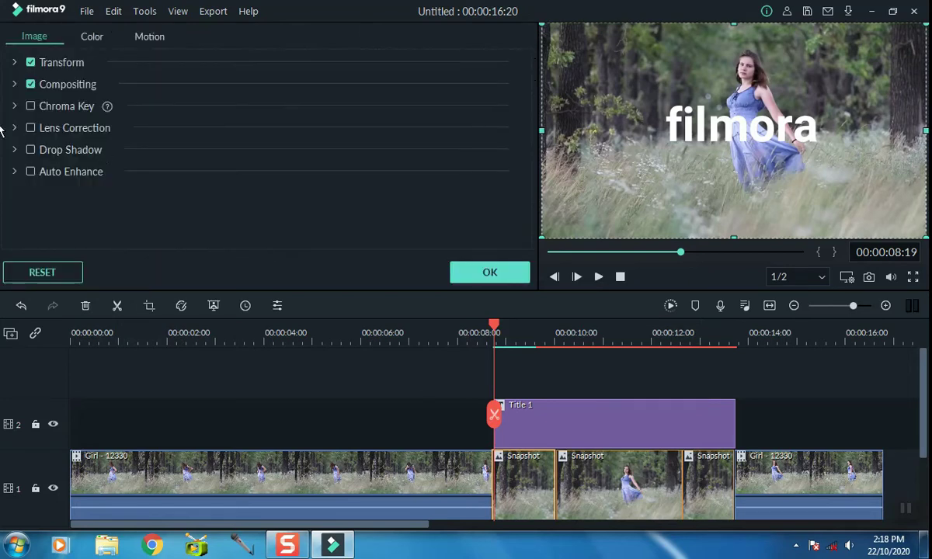
pyautogui.click(91, 37)
pyautogui.scroll(-5, 230, 148)
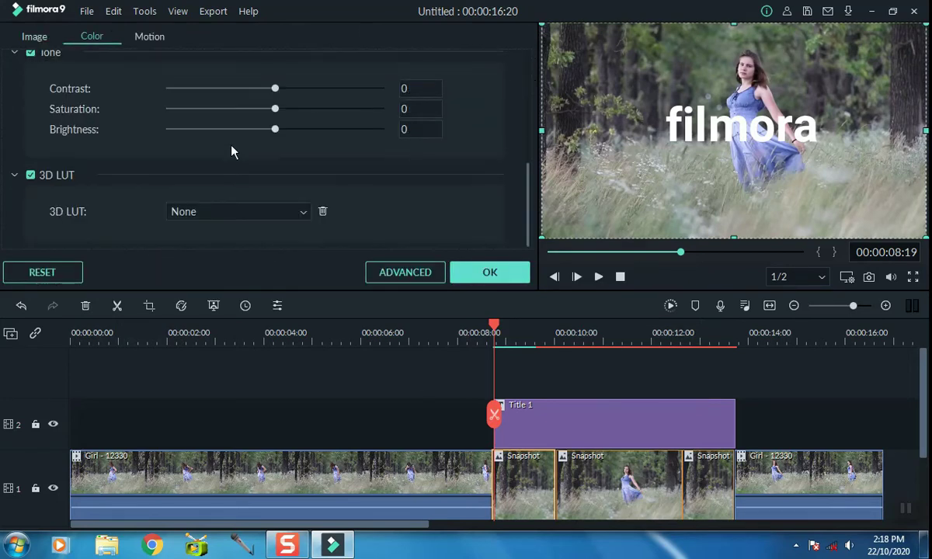
pyautogui.click(228, 214)
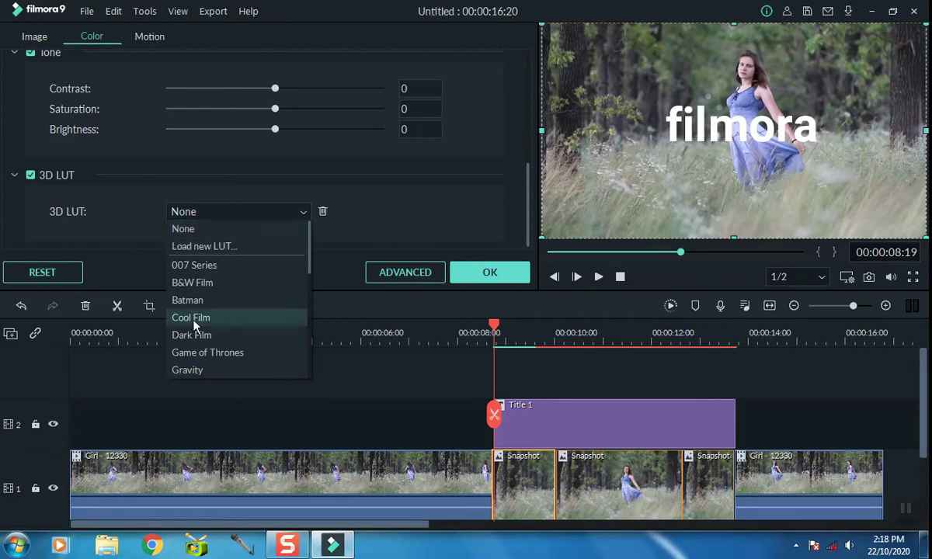
pyautogui.click(203, 285)
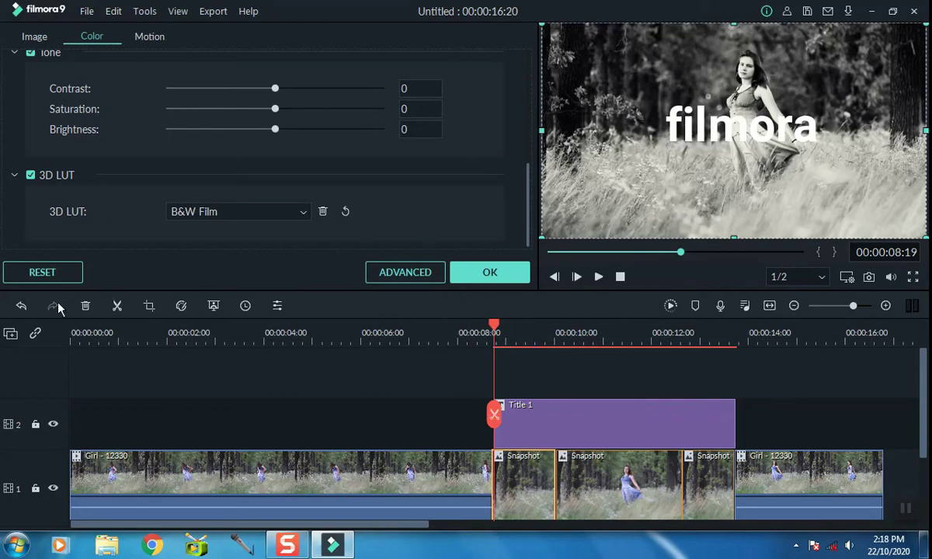
pyautogui.click(20, 311)
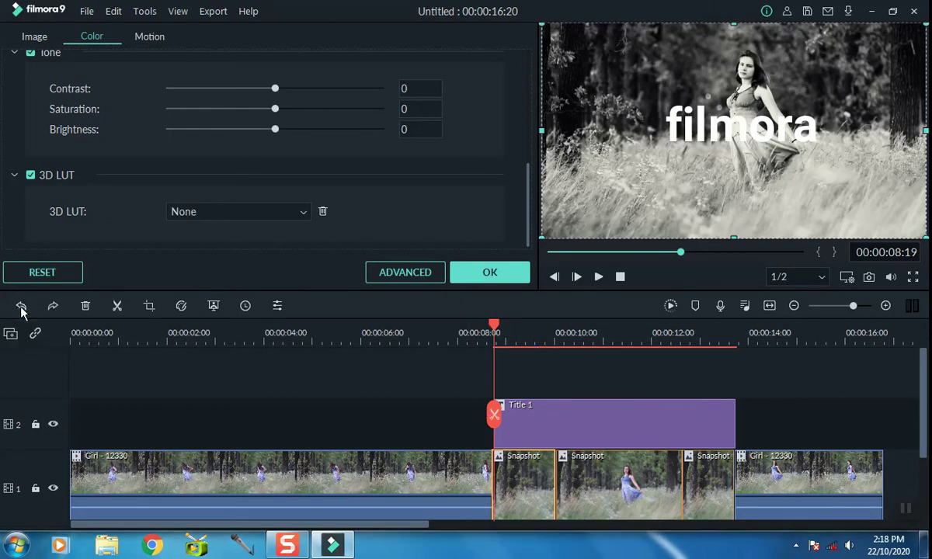
# Apply the B&W Film 3D LUT to the middle snapshot piece and confirm the color settings
pyautogui.click(610, 485)
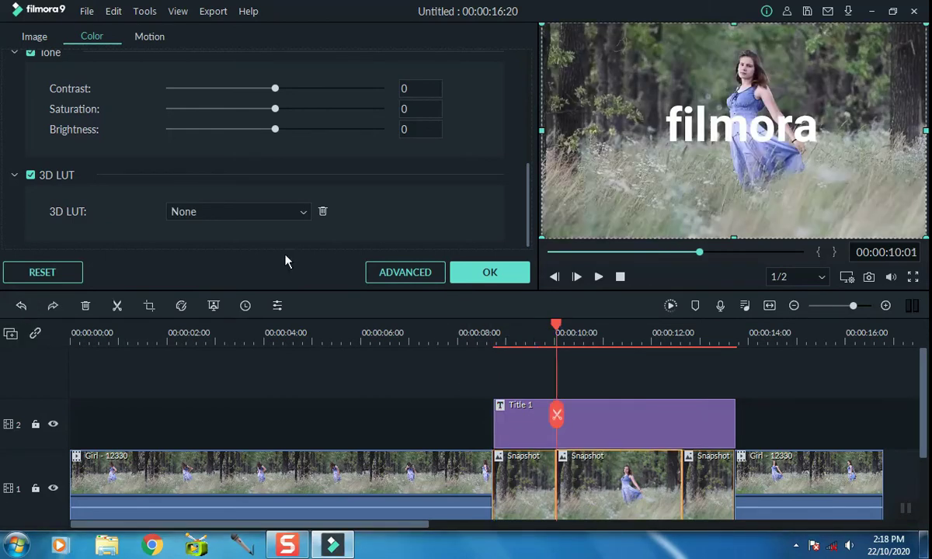
pyautogui.click(253, 211)
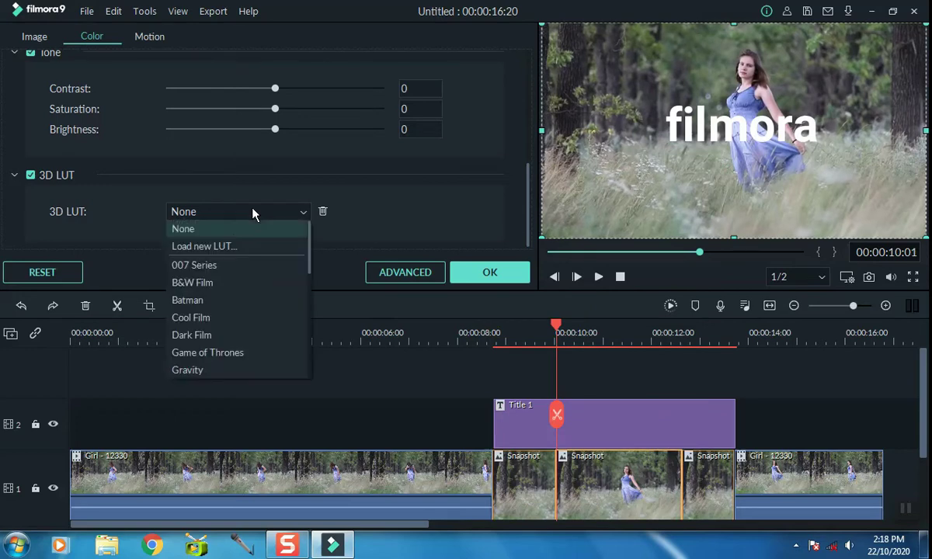
pyautogui.click(200, 282)
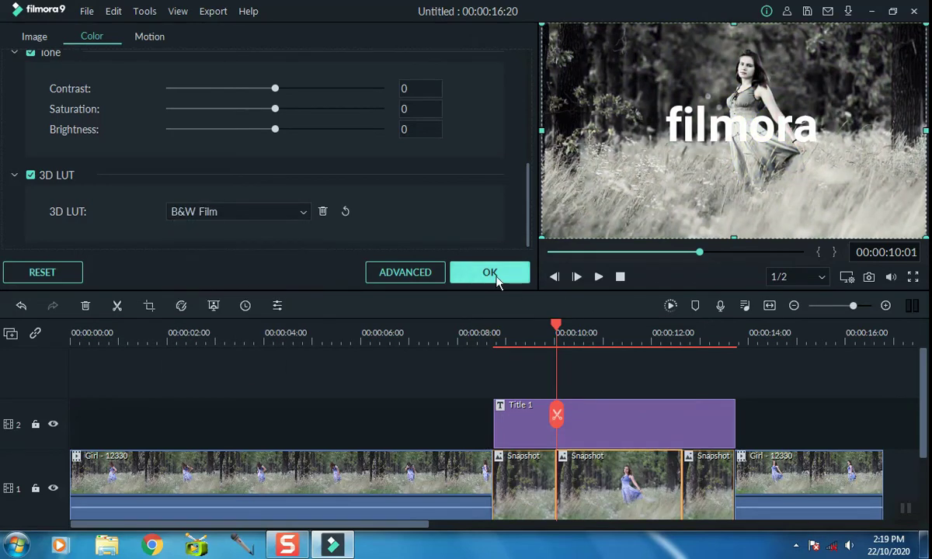
pyautogui.click(494, 279)
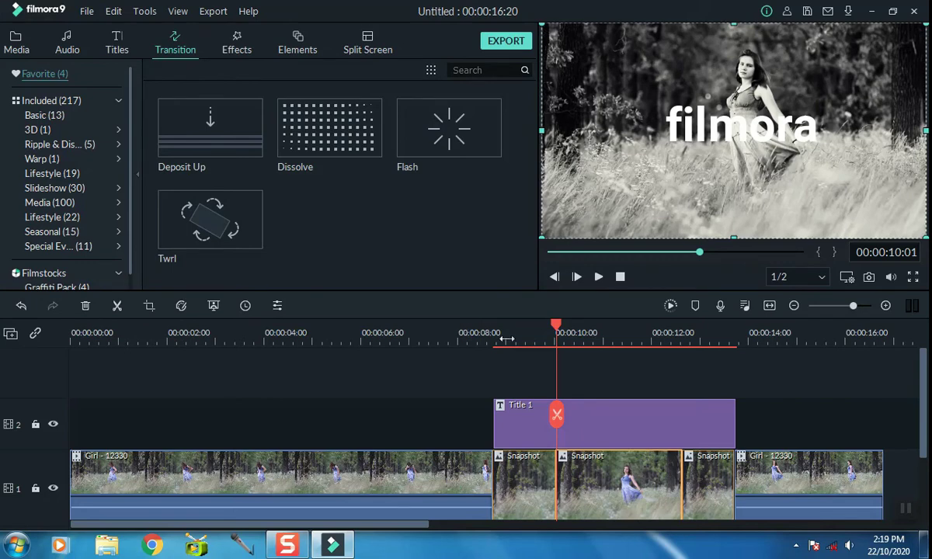
# Play the timeline from 00:00:08:07 to the end to review the title and the black-and-white snapshot
pyautogui.click(471, 332)
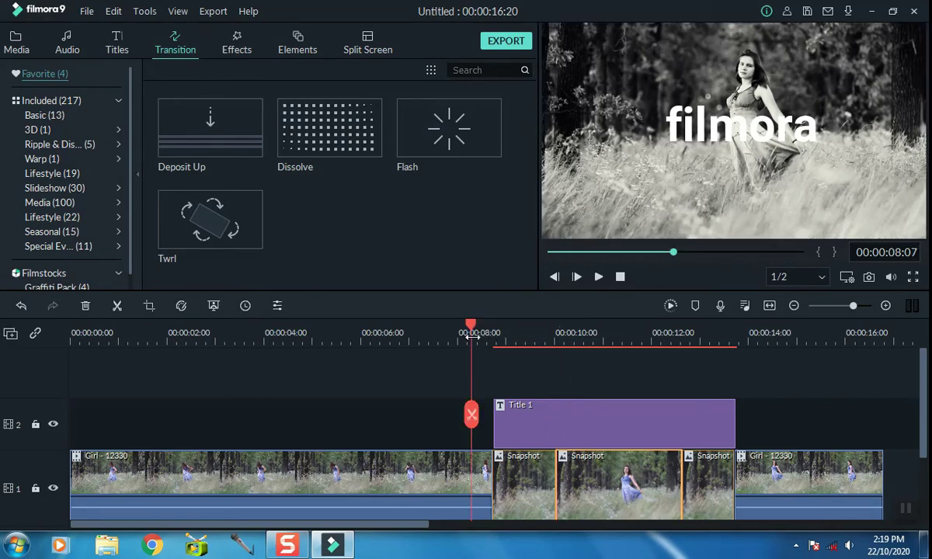
pyautogui.click(620, 277)
pyautogui.press('End')
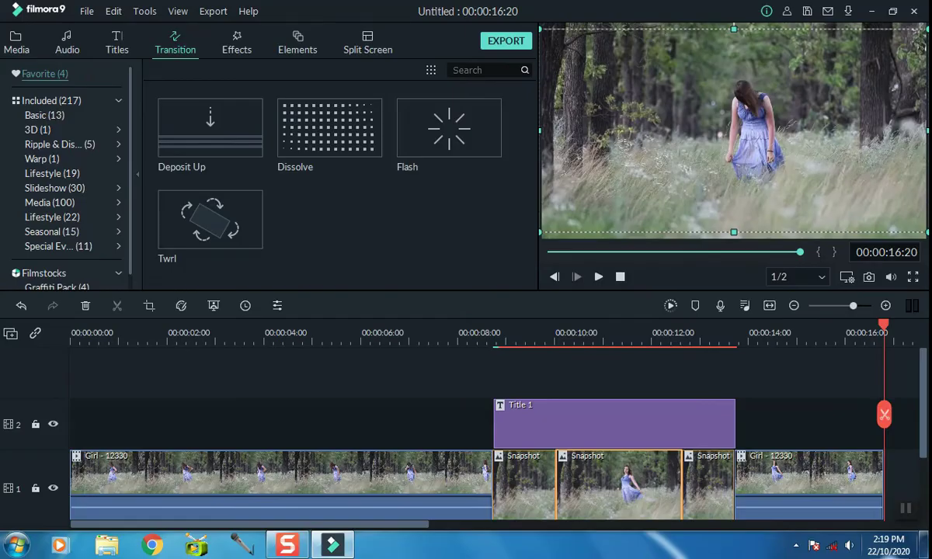
# Apply the B&W Film 3D LUT to the first snapshot piece and confirm the color settings
pyautogui.doubleClick(534, 468)
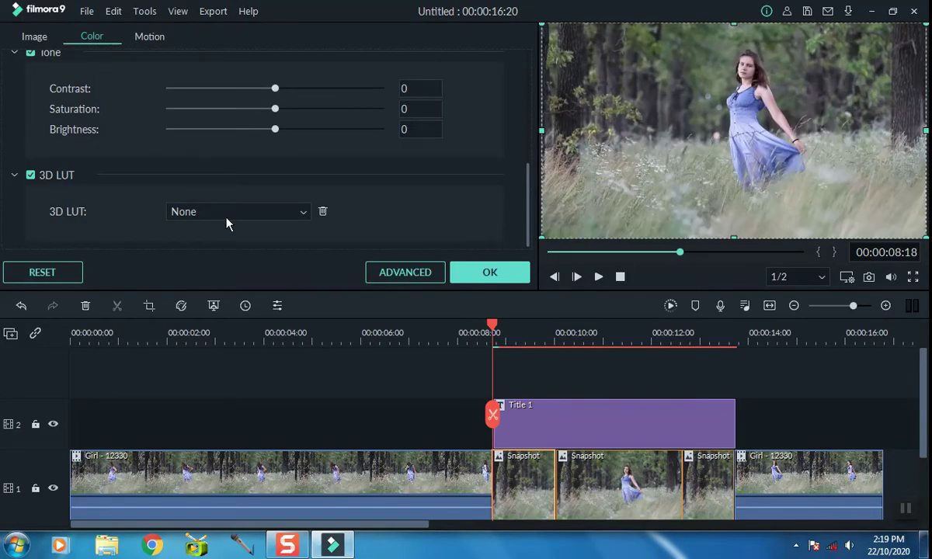
pyautogui.click(229, 216)
pyautogui.press('Escape')
pyautogui.click(491, 273)
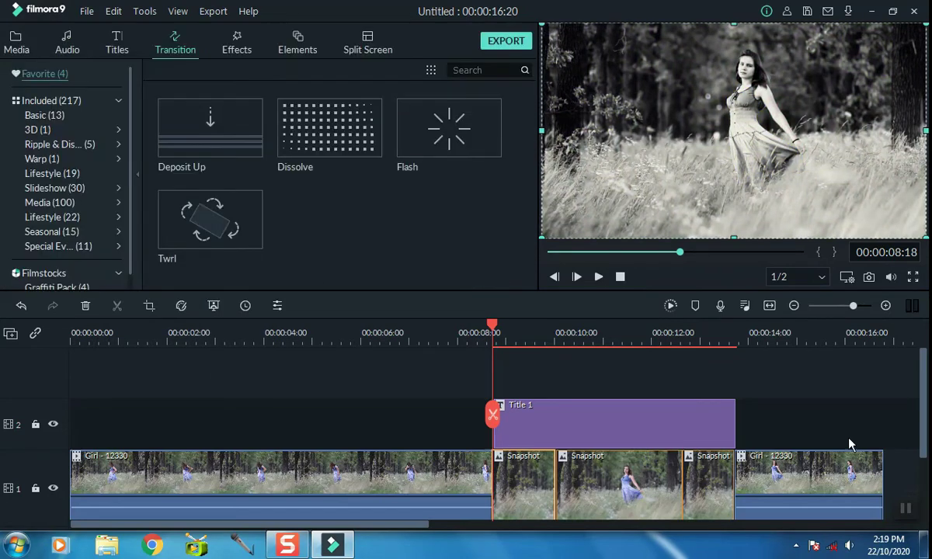
# Apply the B&W Film 3D LUT to the last snapshot piece and confirm the color settings
pyautogui.doubleClick(703, 464)
pyautogui.click(303, 212)
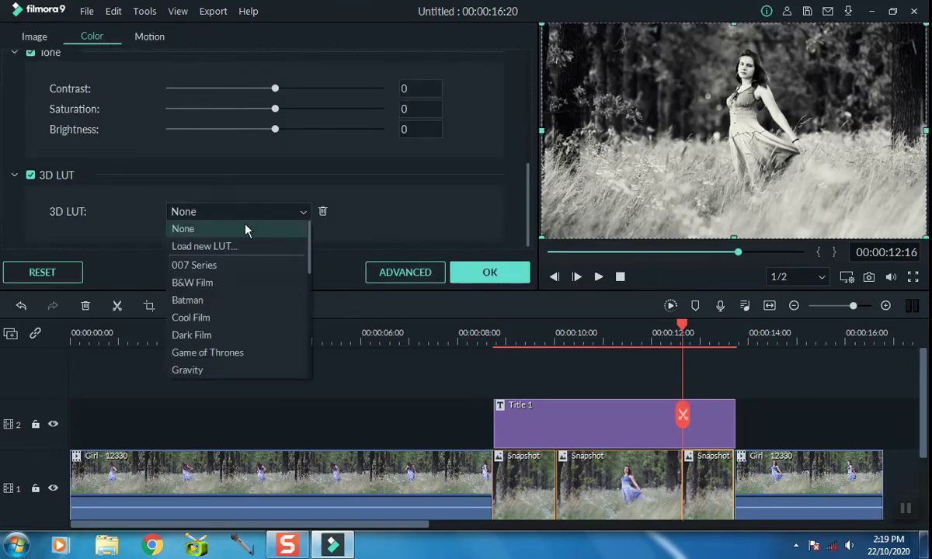
pyautogui.click(196, 281)
pyautogui.click(489, 273)
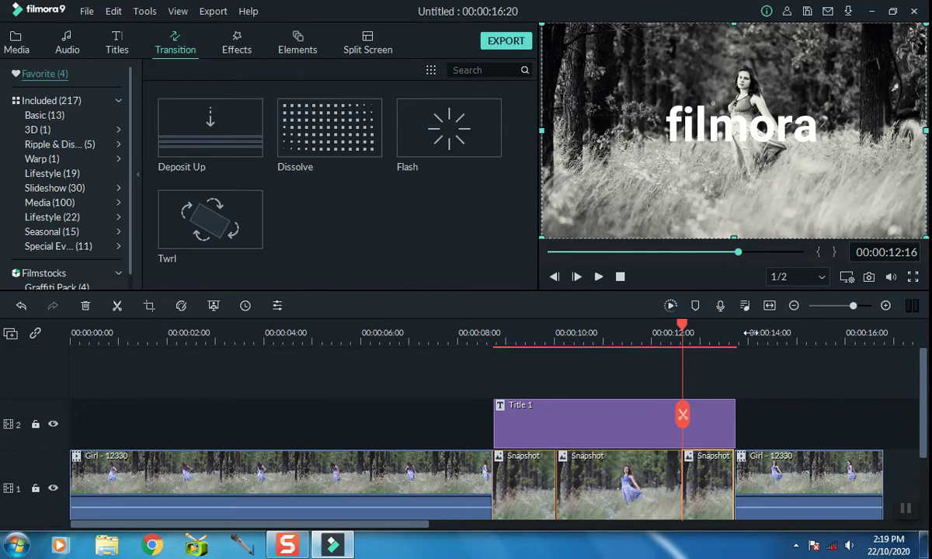
# Render the timeline preview and play the rendered video through to its end
pyautogui.click(671, 306)
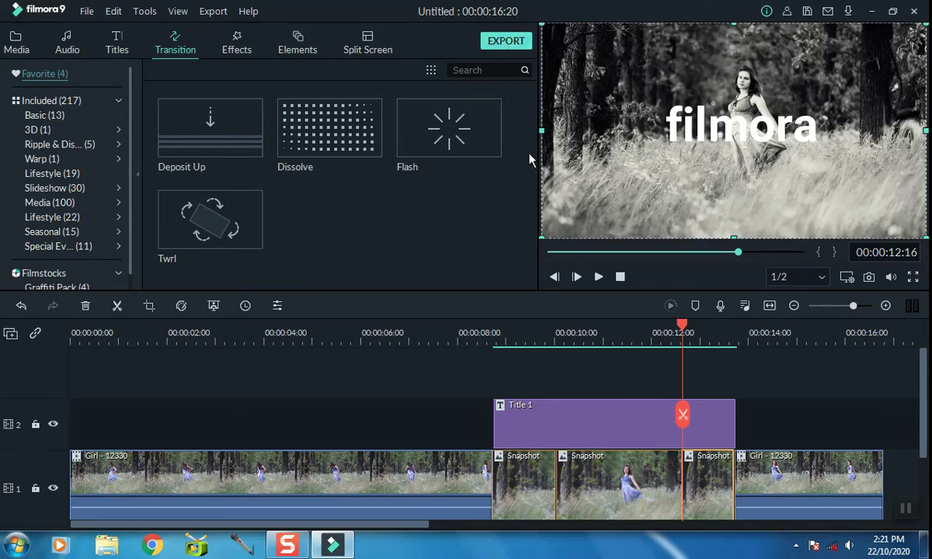
pyautogui.click(599, 278)
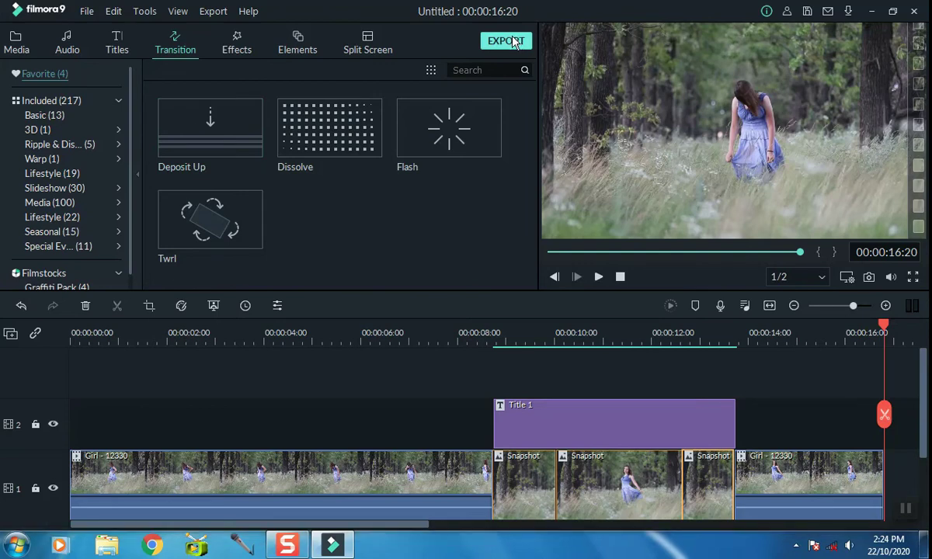
# Export the project as an MP4 file named My Video with the frame rate set to 50 fps
pyautogui.click(515, 39)
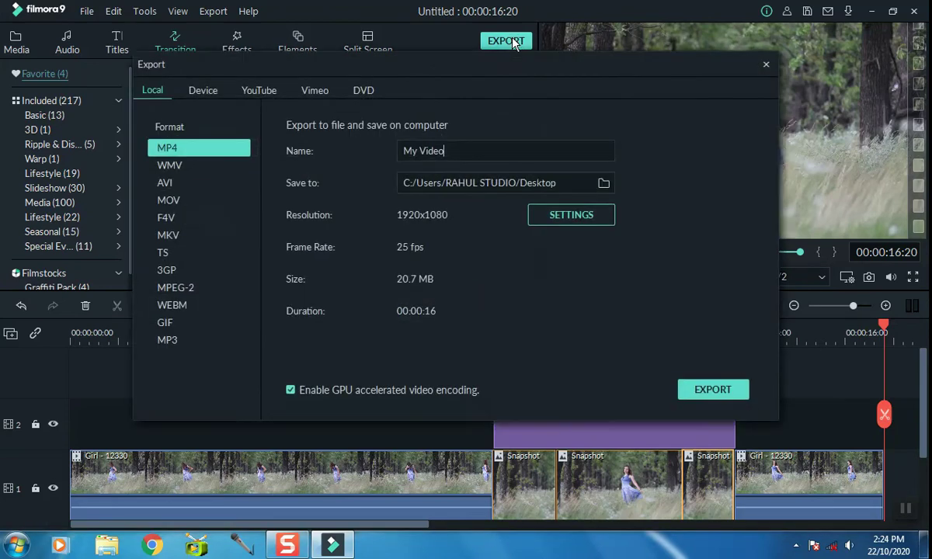
pyautogui.click(571, 214)
pyautogui.click(491, 189)
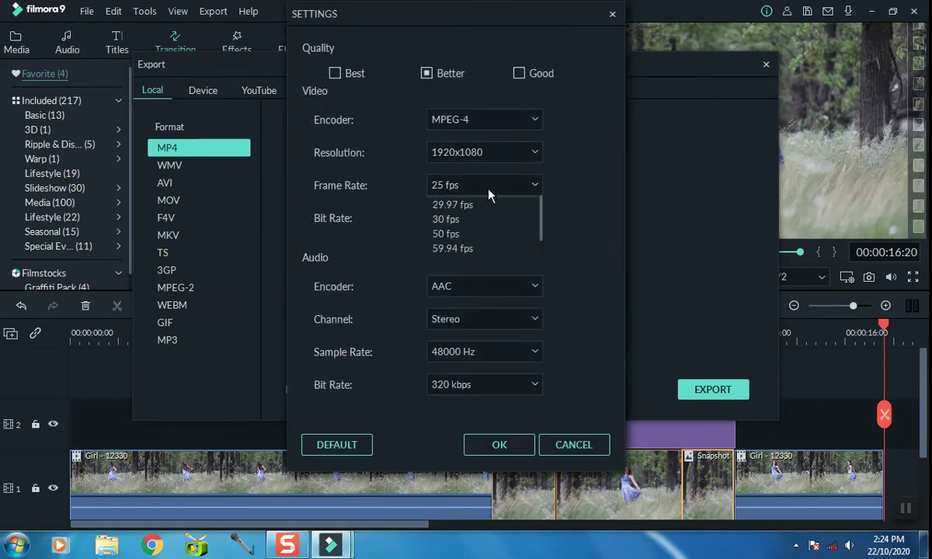
pyautogui.click(455, 319)
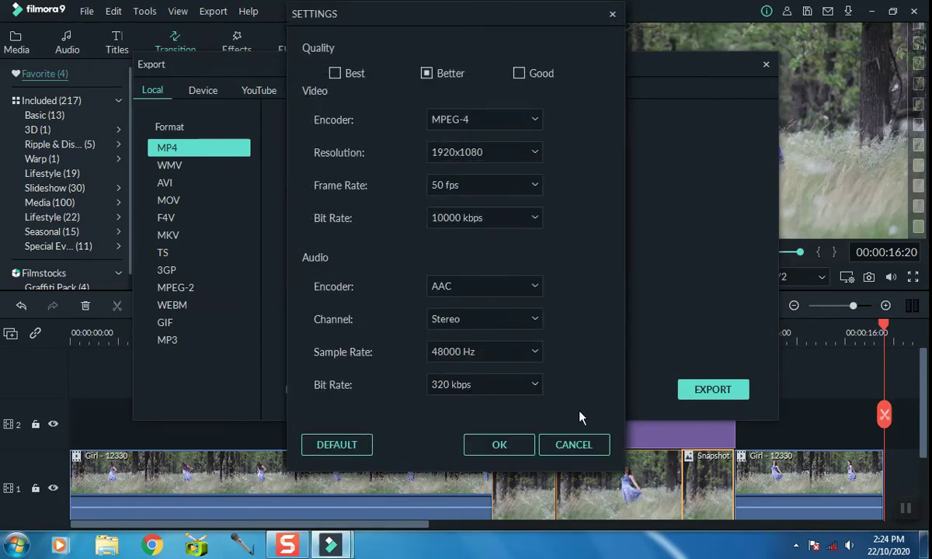
pyautogui.click(500, 446)
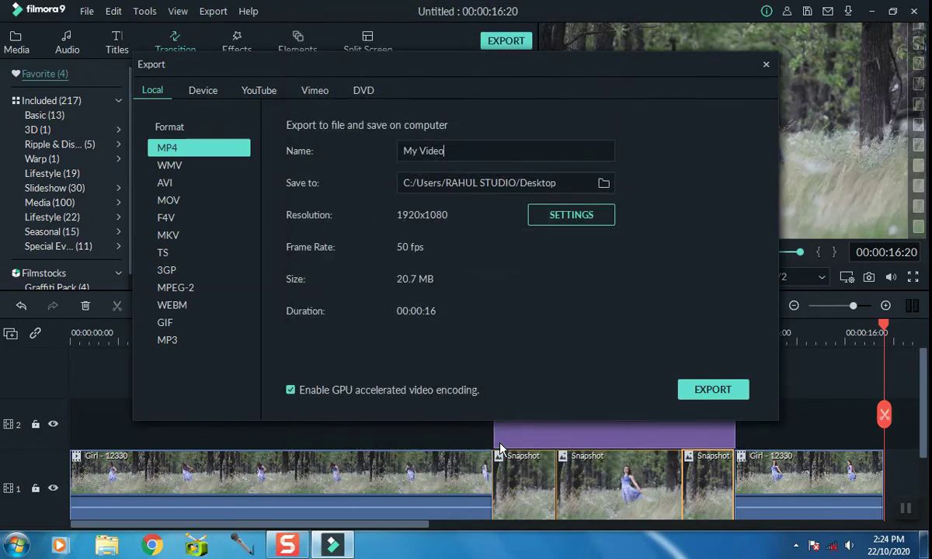
pyautogui.click(695, 392)
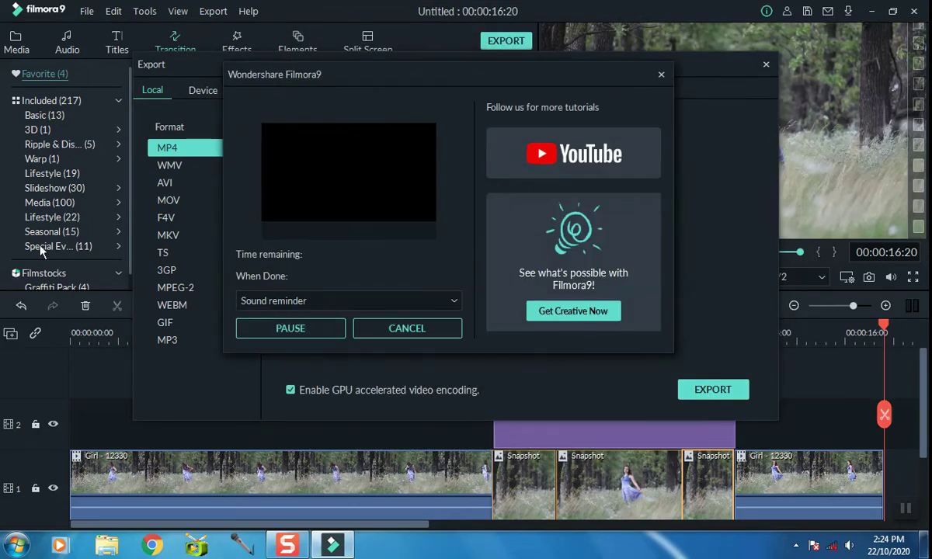